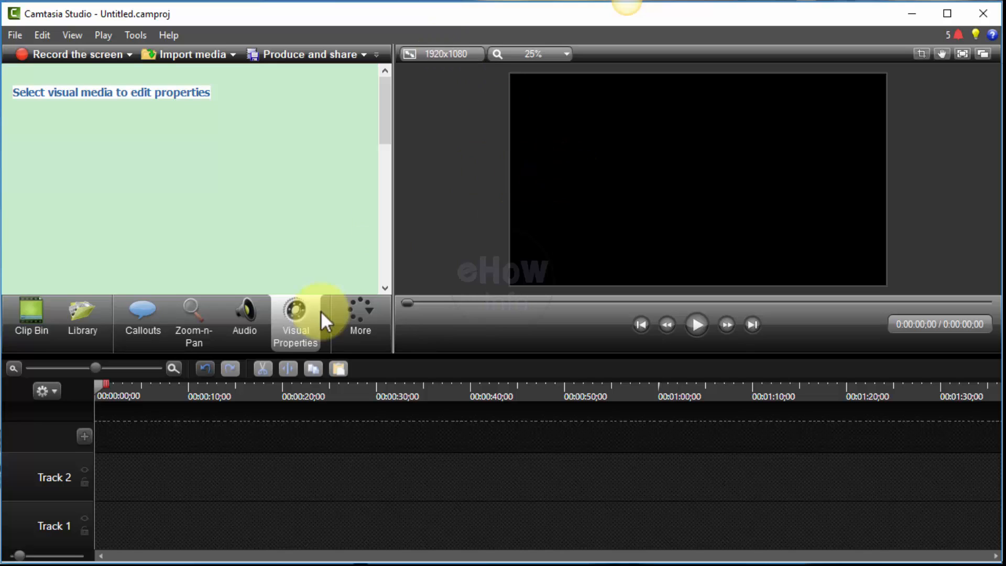
Step: Add a teal-filled rectangle callout and stretch it to cover the entire canvas
left_click(152, 325)
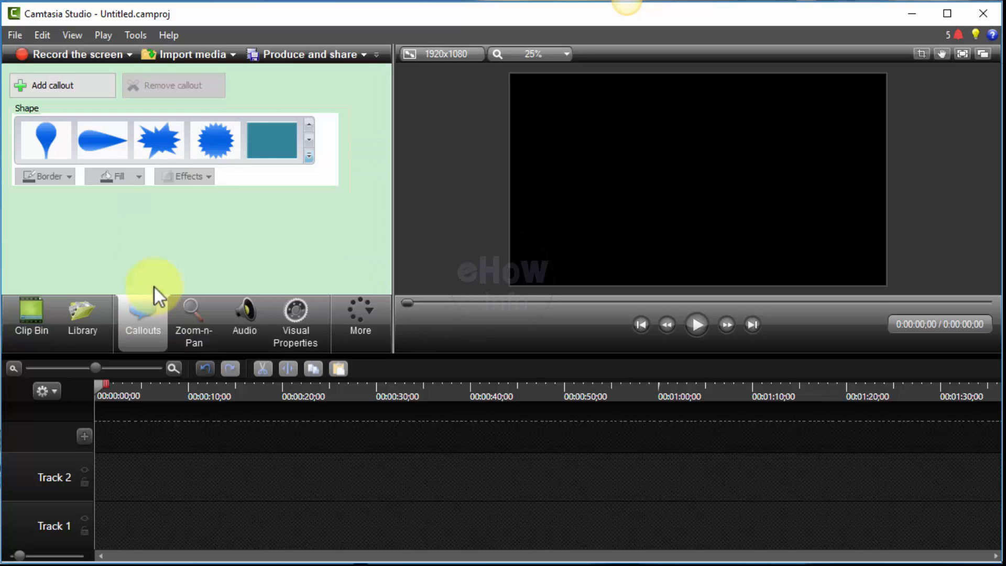
left_click(70, 90)
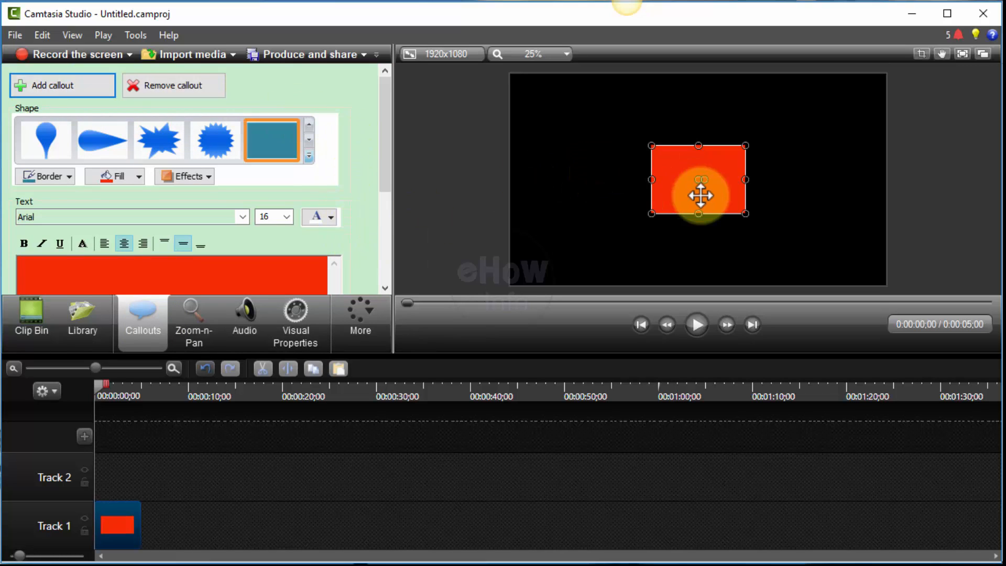
left_click(140, 176)
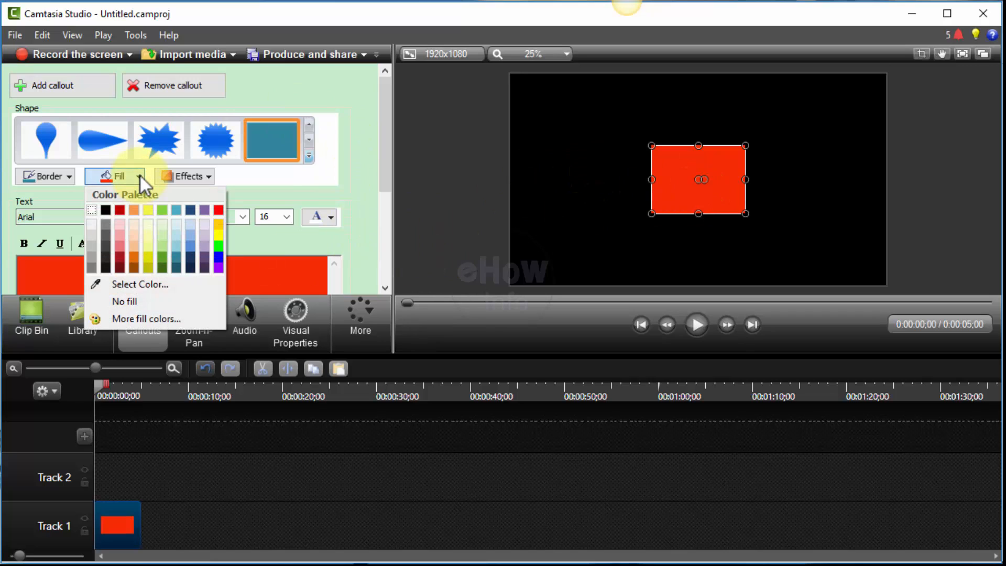
left_click(178, 256)
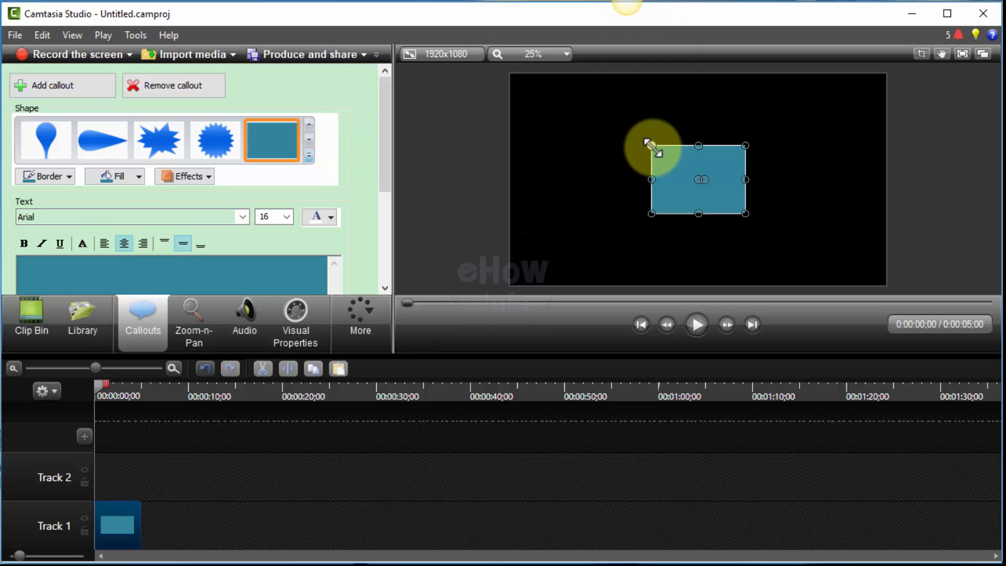
left_click_drag(651, 146, 511, 76)
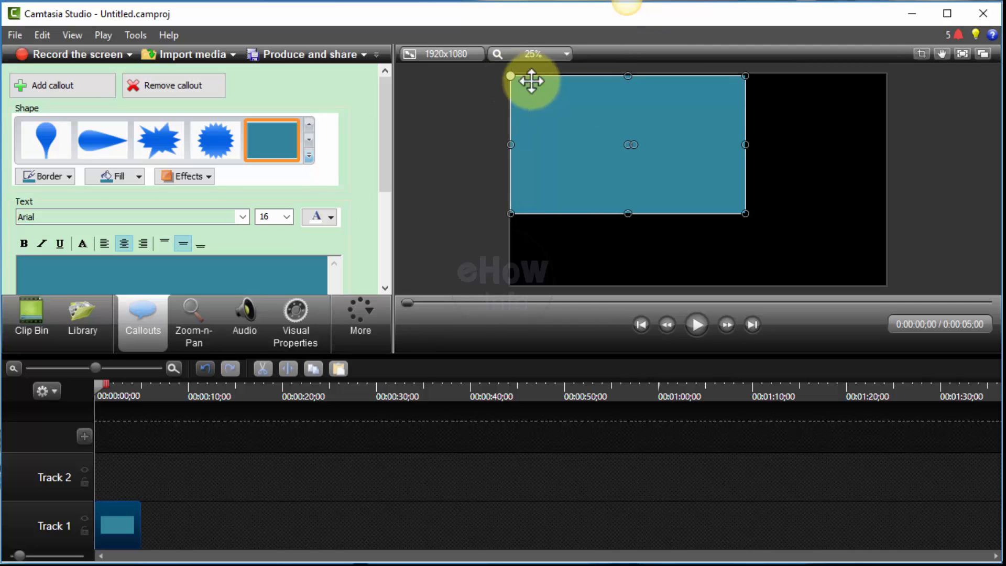
left_click_drag(746, 213, 886, 285)
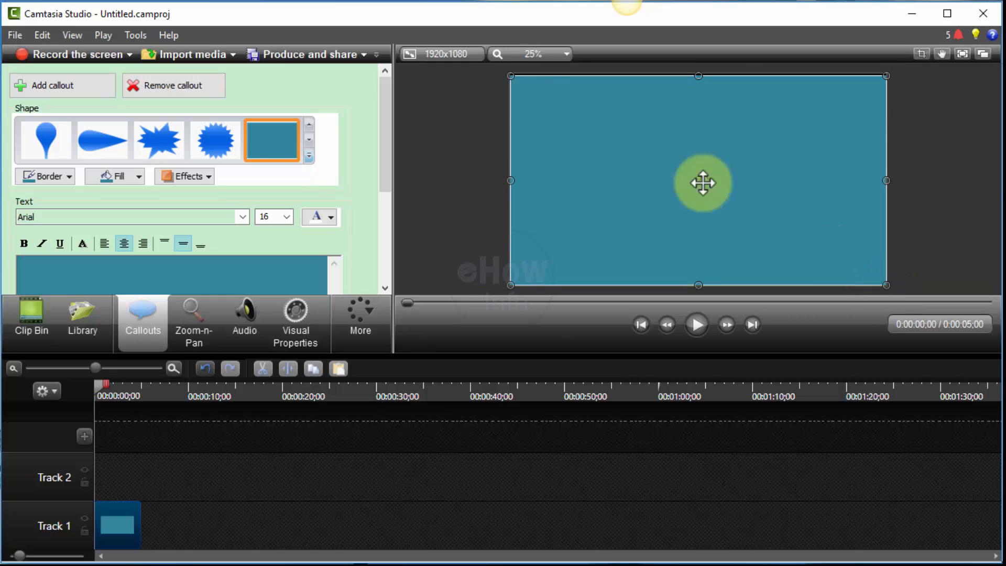
Step: Change the video's editing dimensions to Maximum 1080p HD (480x348)
left_click(454, 52)
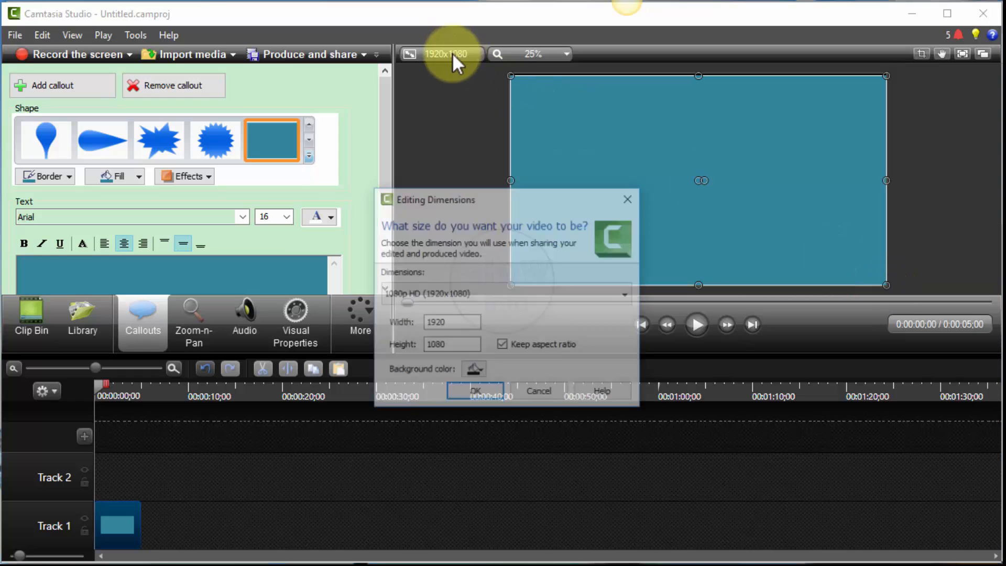
left_click(498, 297)
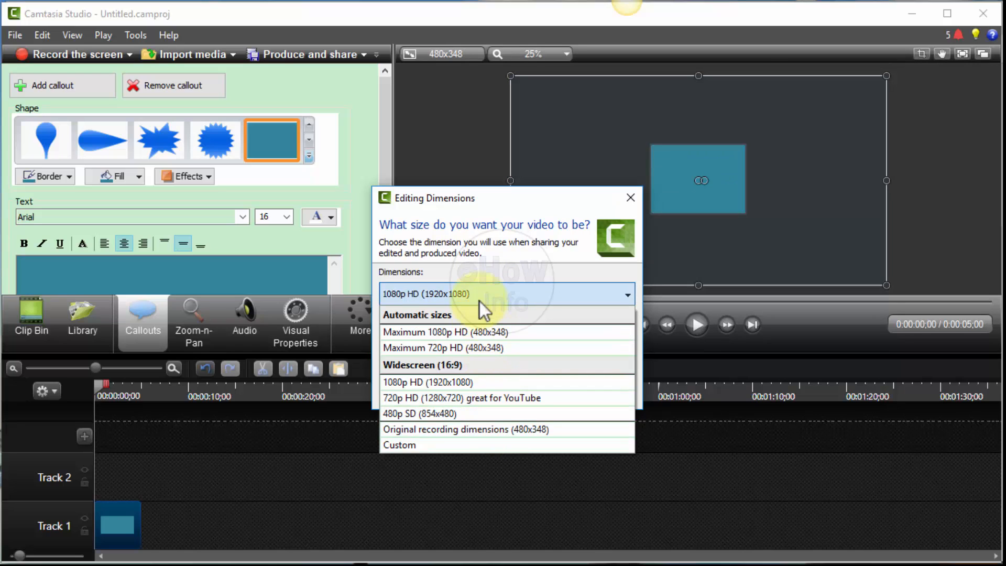
left_click(608, 196)
left_click(490, 391)
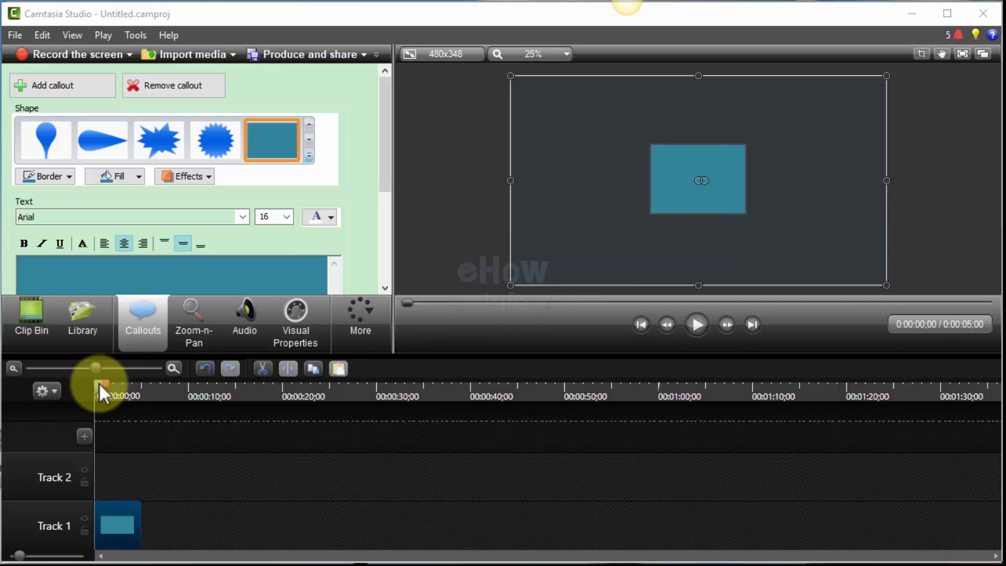
Step: Set the video's editing dimensions to 1080p HD (1920x1080)
left_click_drag(99, 382, 111, 383)
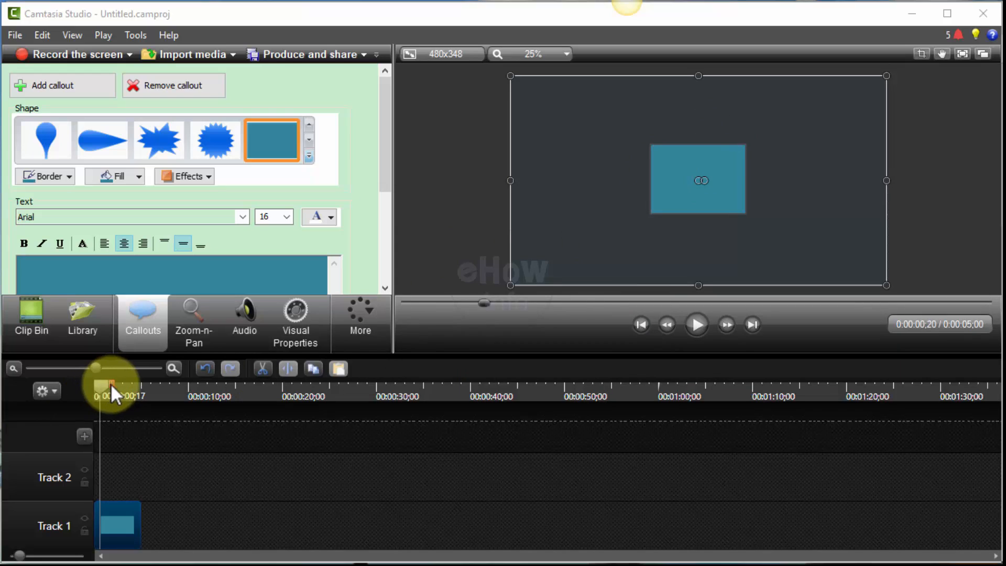
left_click(443, 54)
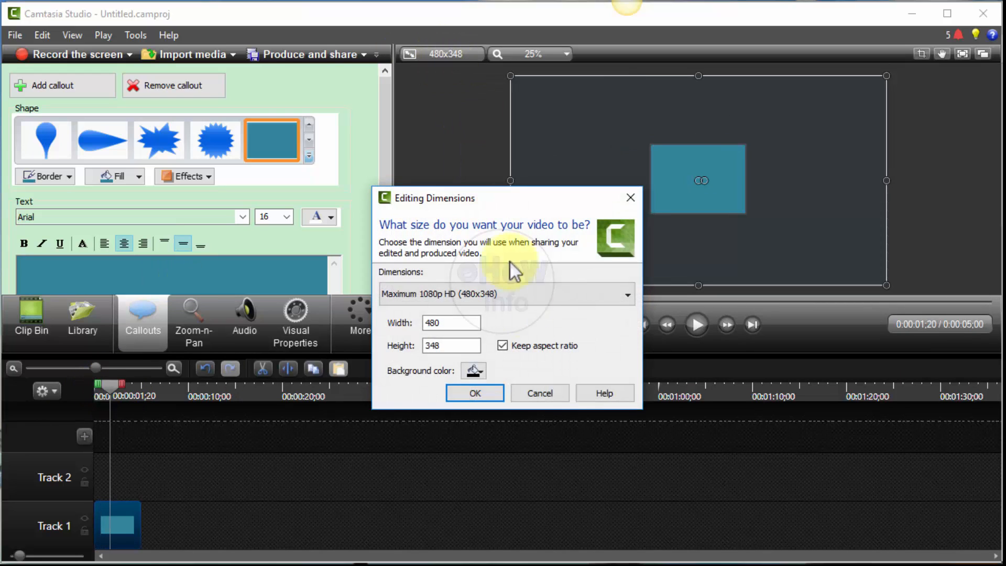
left_click(509, 304)
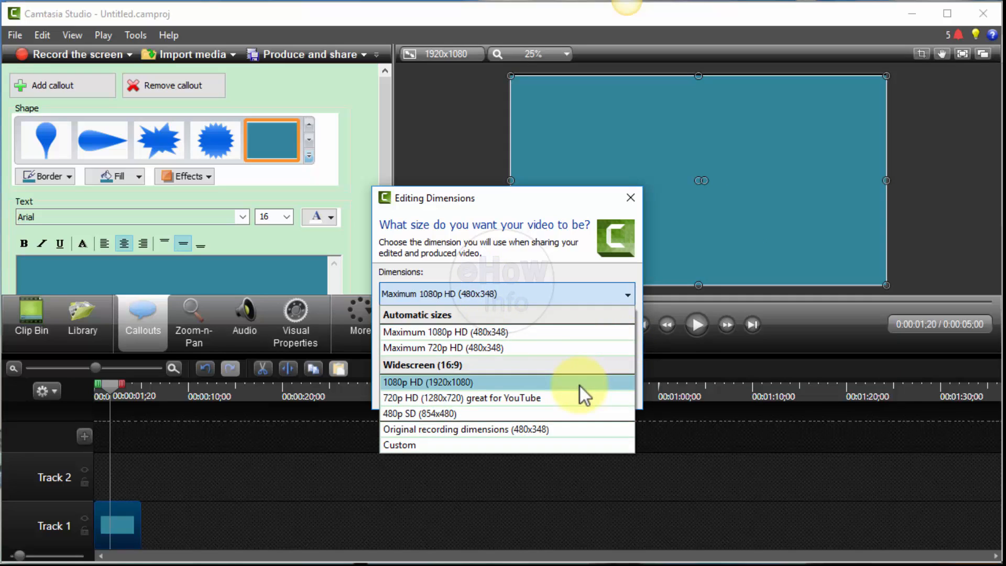
left_click(580, 386)
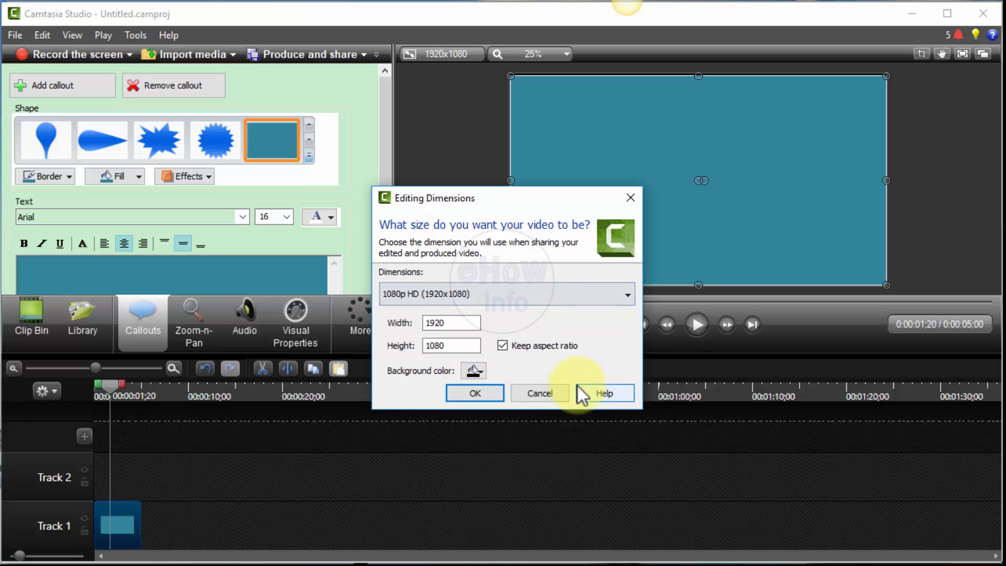
left_click(491, 391)
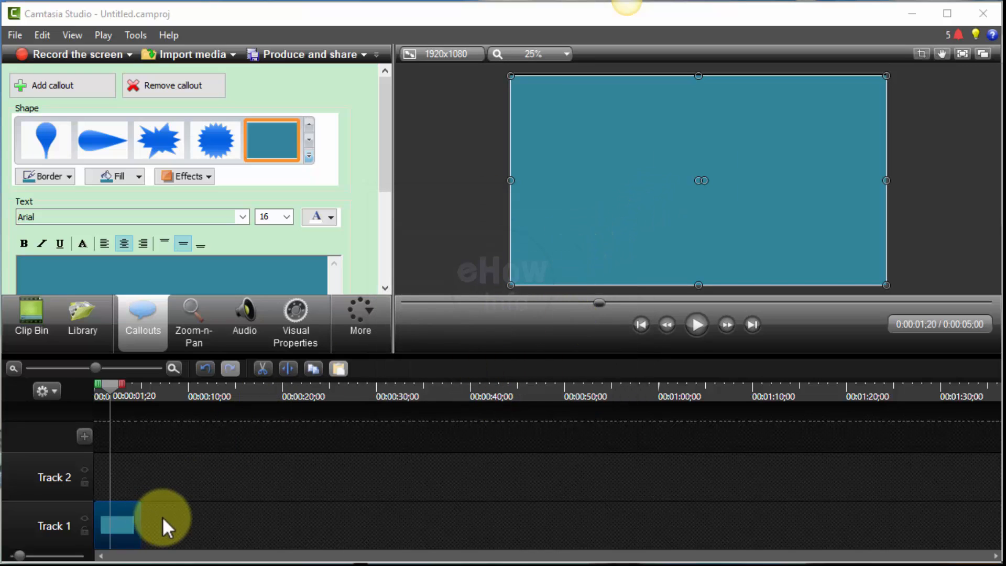
Step: Extend the teal rectangle's clip on Track 1 to about 24 seconds and deselect it
left_click_drag(154, 517, 323, 508)
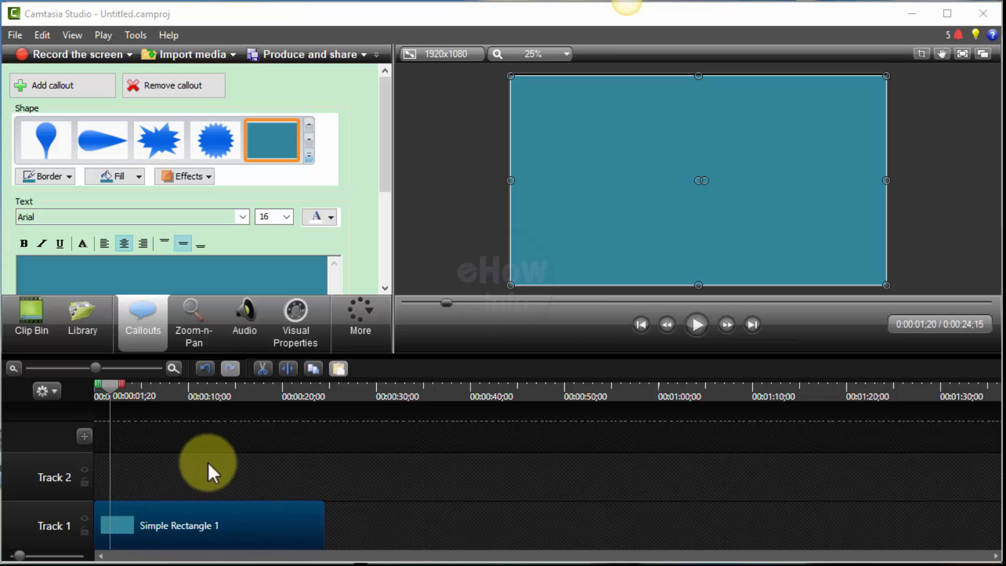
left_click(145, 473)
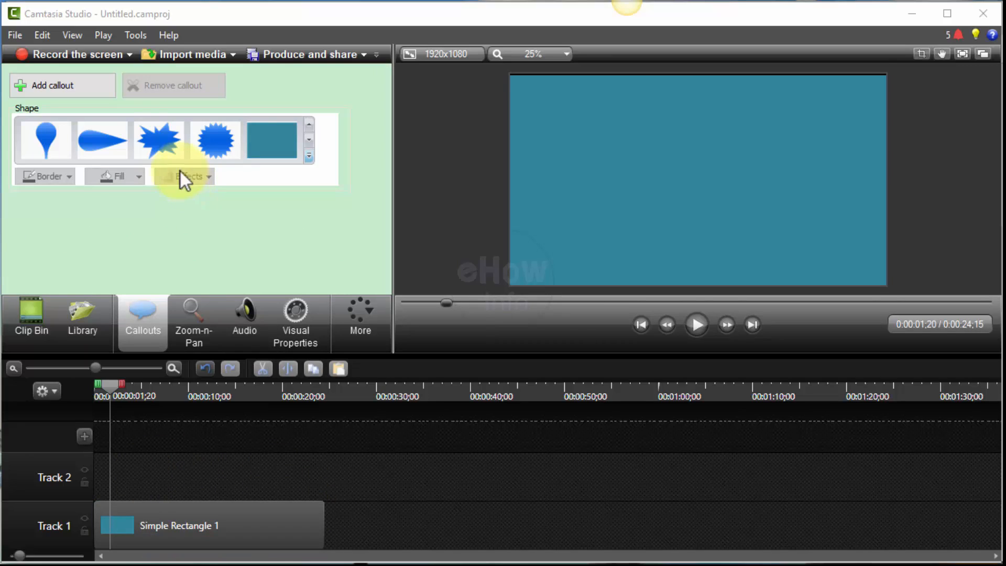
Step: Add a second rectangle callout on Track 2 with no fill
left_click(77, 90)
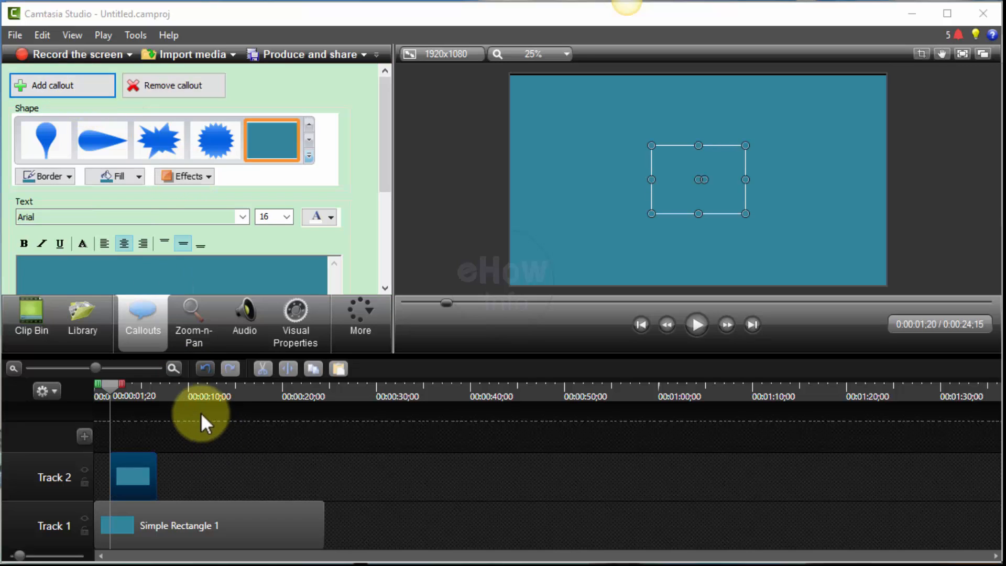
left_click(137, 178)
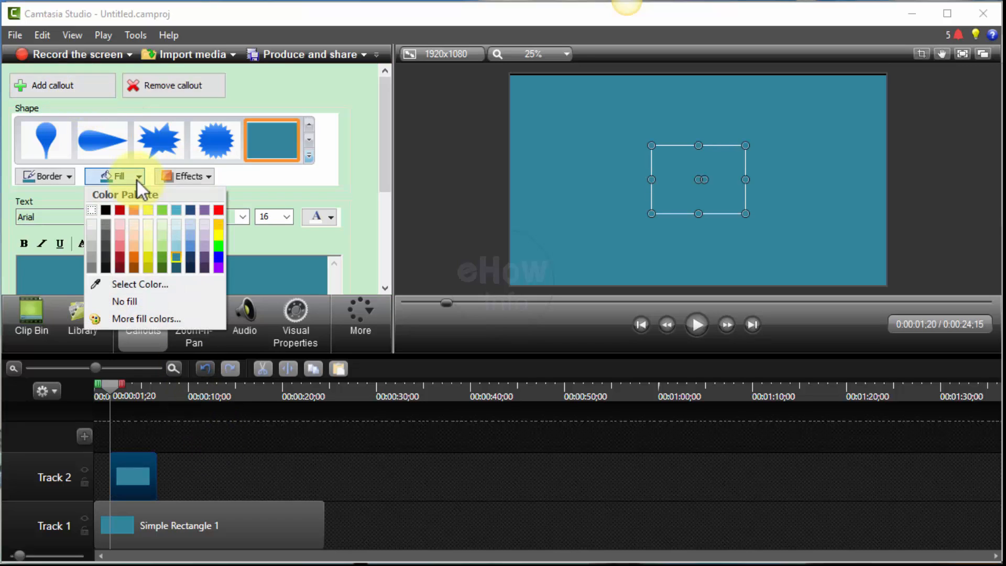
left_click(131, 301)
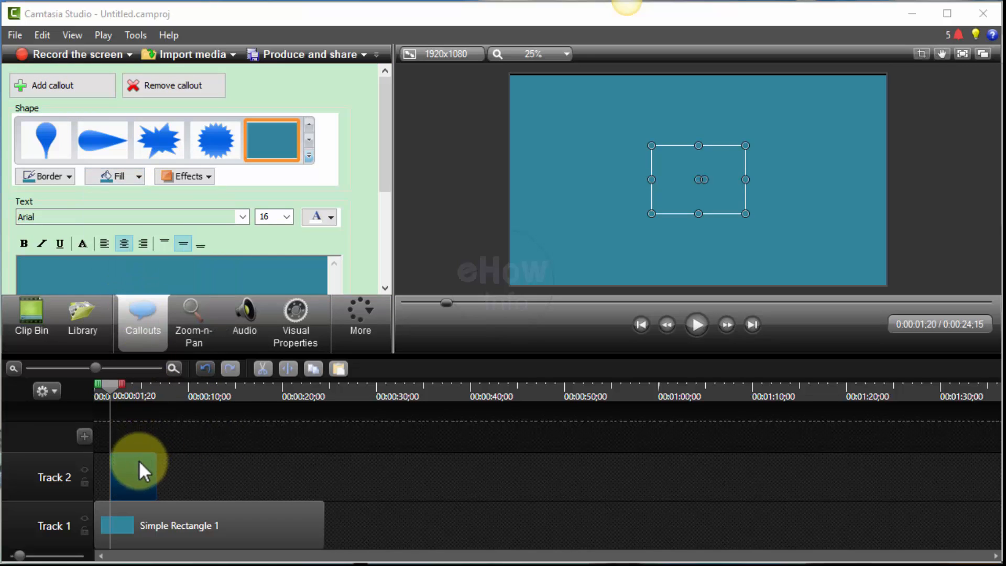
Step: Align the Track 2 clip's start and end with the Track 1 clip and enlarge its unfilled rectangle to cover the canvas
left_click(118, 462)
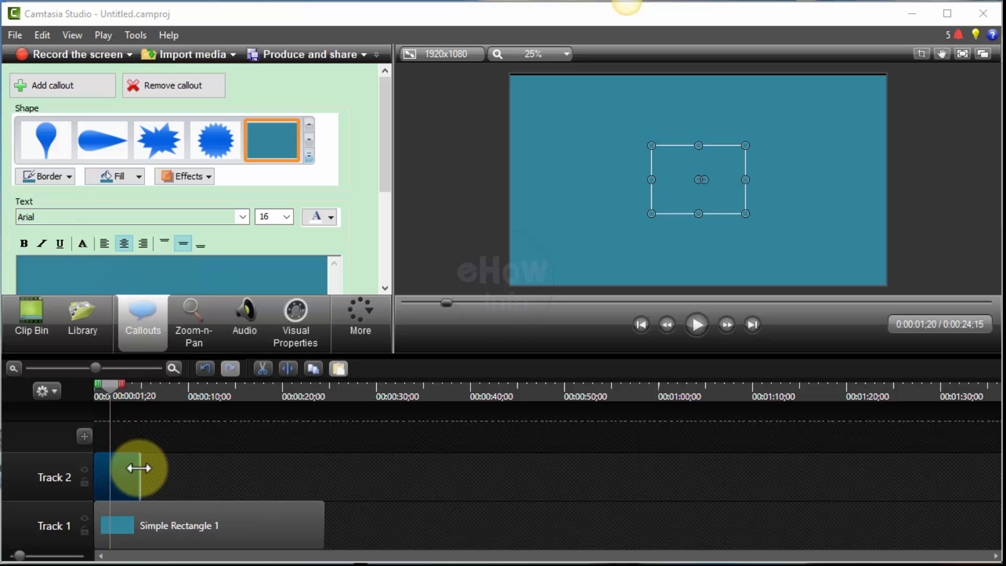
left_click_drag(140, 468, 316, 474)
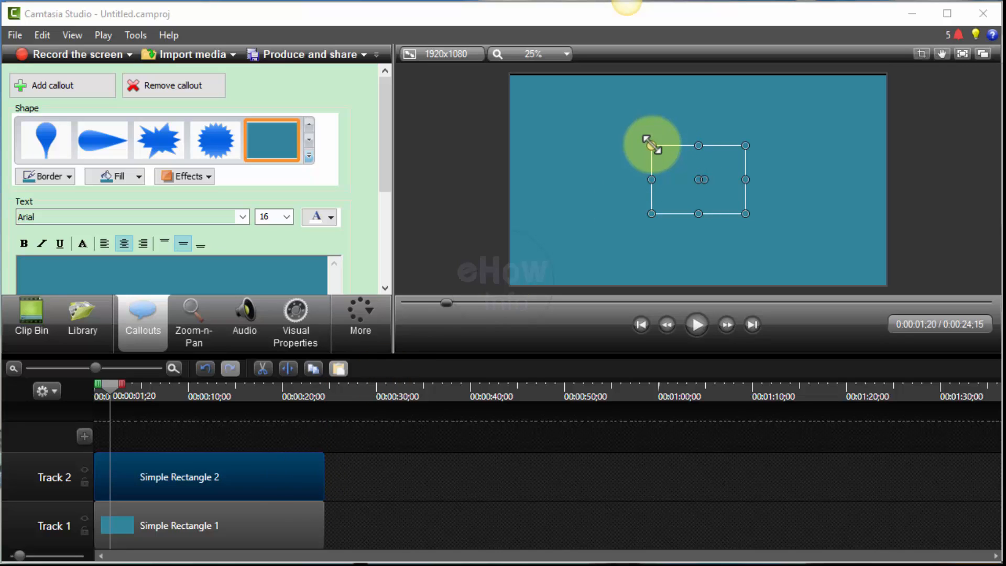
left_click_drag(652, 145, 512, 76)
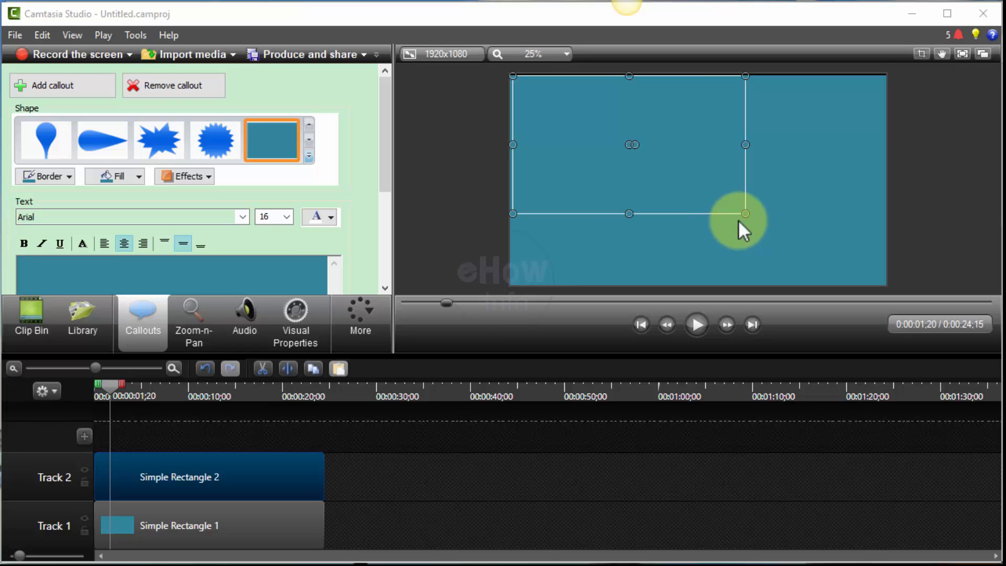
left_click_drag(746, 214, 887, 286)
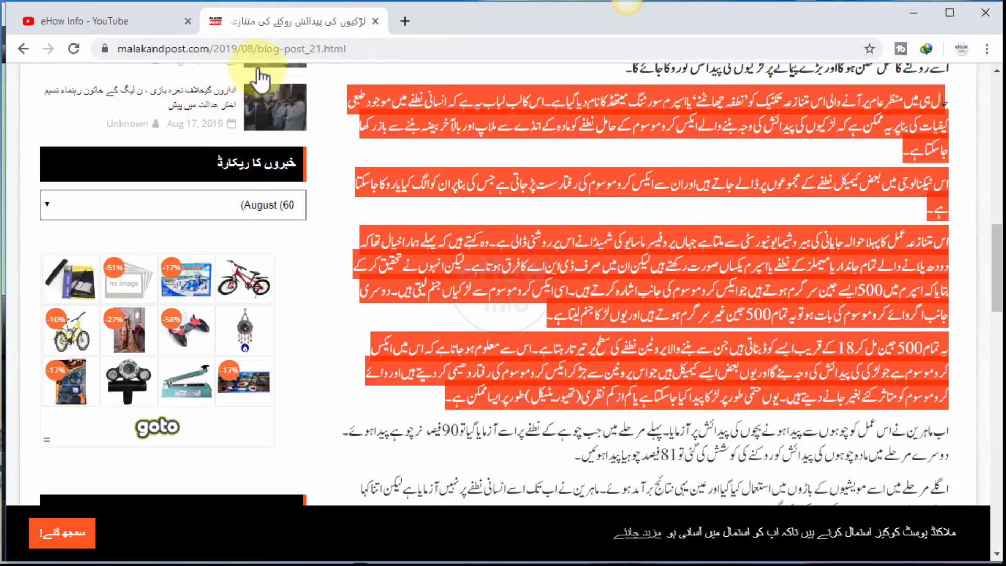
Step: Copy the highlighted Urdu article paragraphs from the Chrome page and paste them as the text of the Track 2 callout in Camtasia Studio
right_click(697, 250)
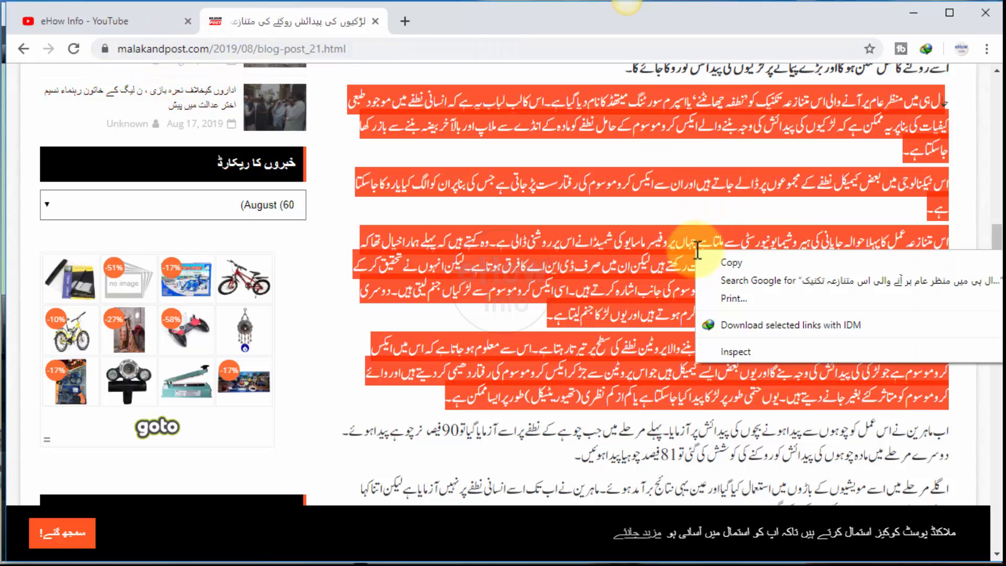
left_click(726, 261)
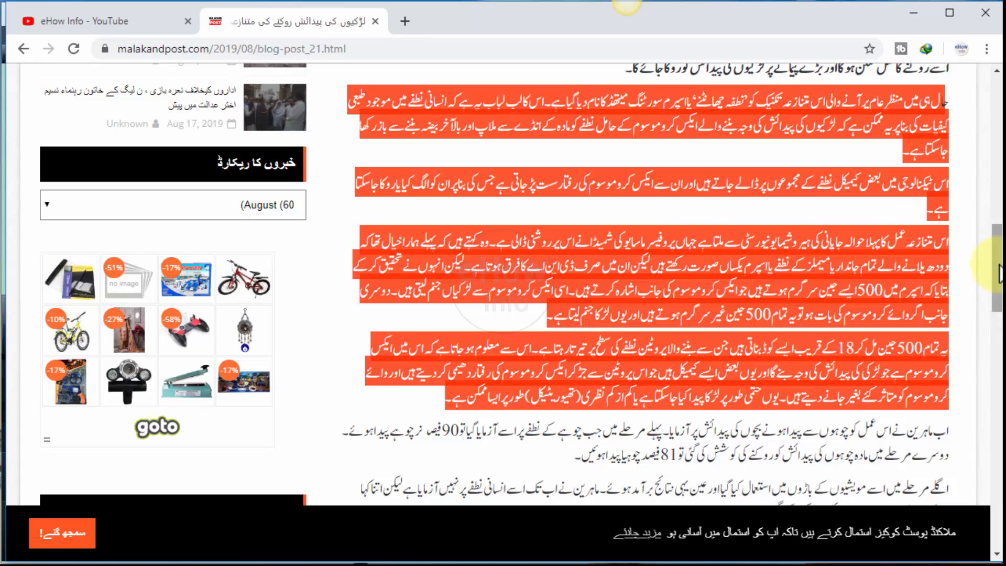
left_click_drag(995, 268, 995, 139)
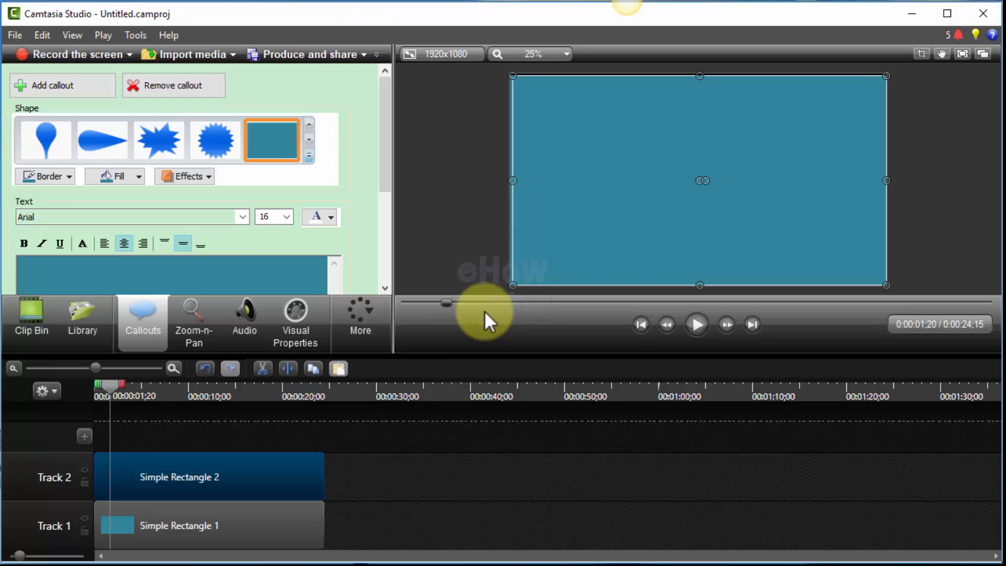
right_click(246, 278)
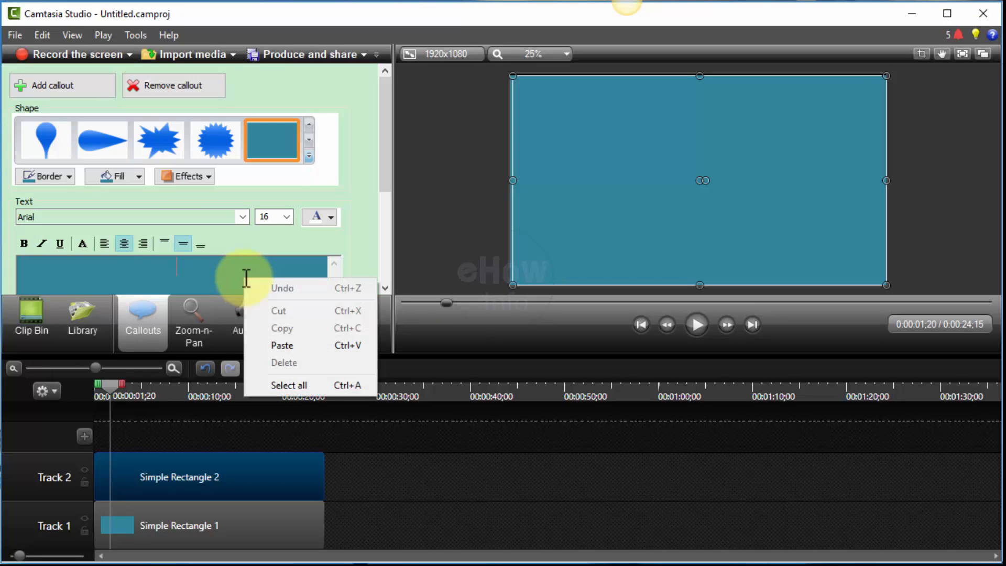
left_click(286, 344)
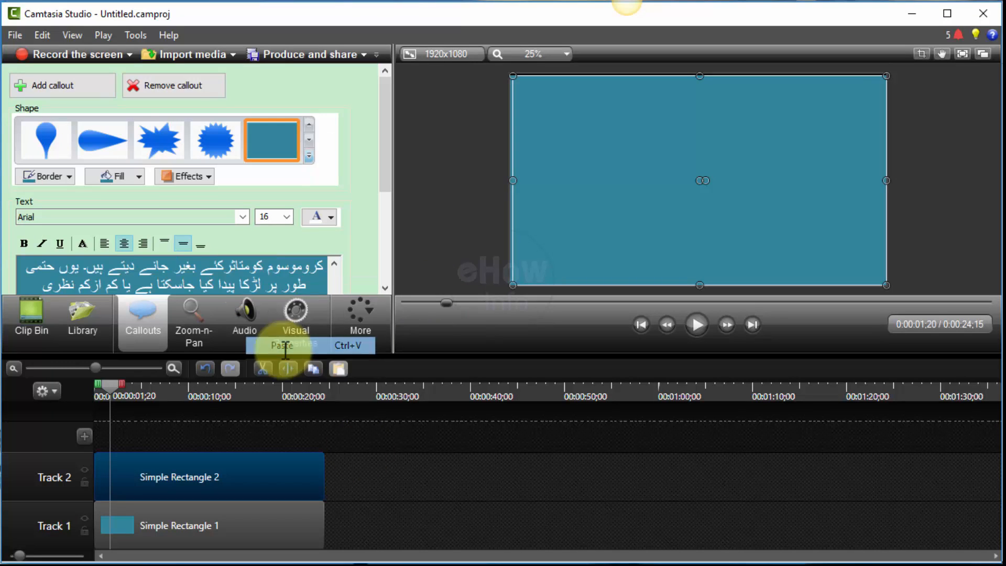
Step: Format all of the pasted callout text as bold at font size 48
right_click(320, 268)
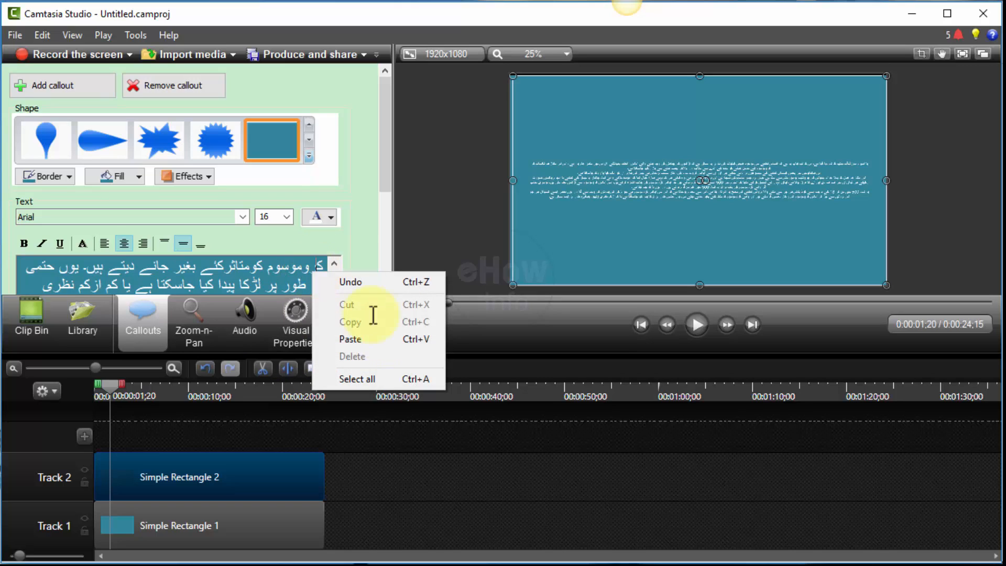
left_click(382, 382)
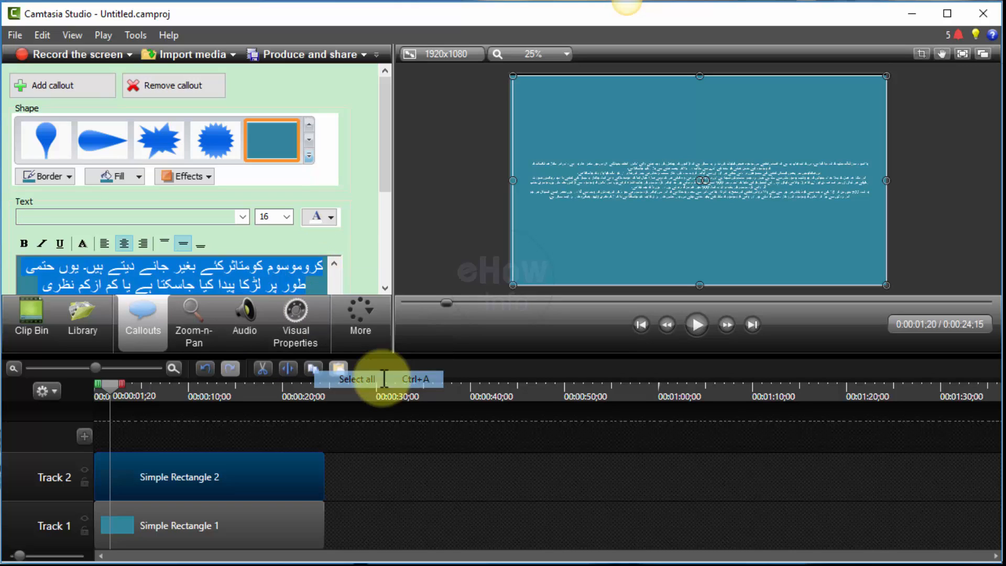
left_click(288, 216)
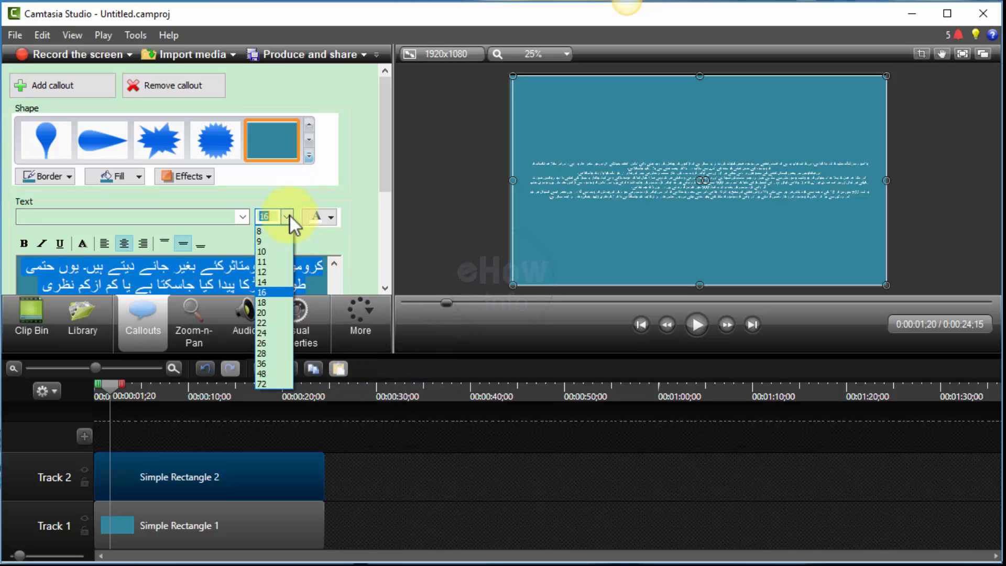
left_click(272, 373)
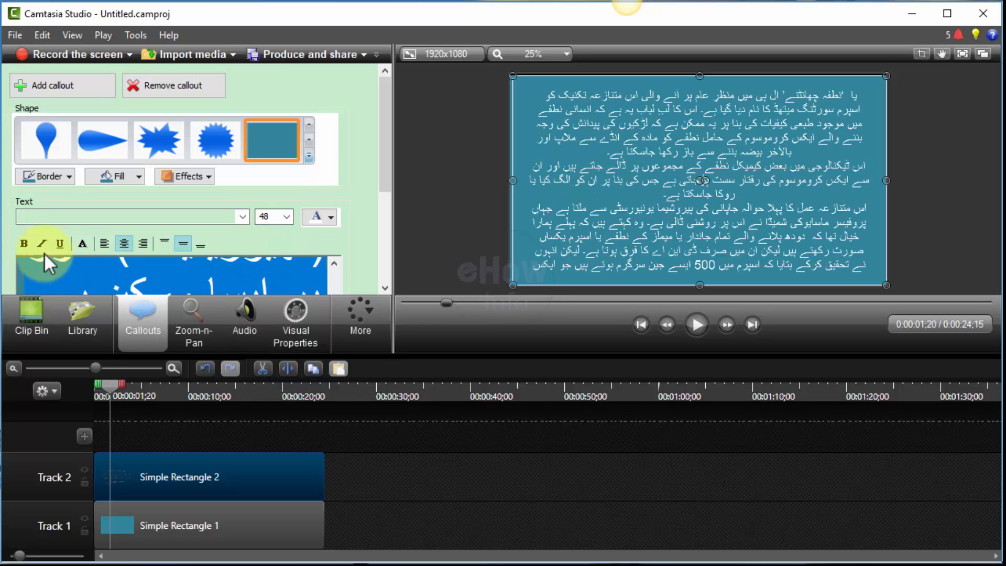
left_click(24, 243)
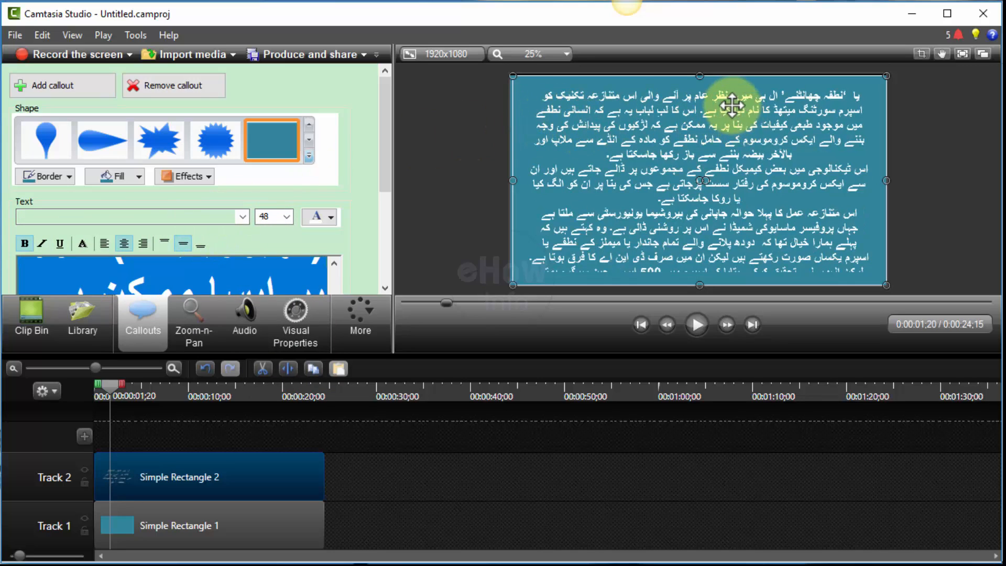
Step: Move the text callout straight down until it sits below the canvas, and return the playhead to the start of the timeline
left_click_drag(731, 98, 732, 310)
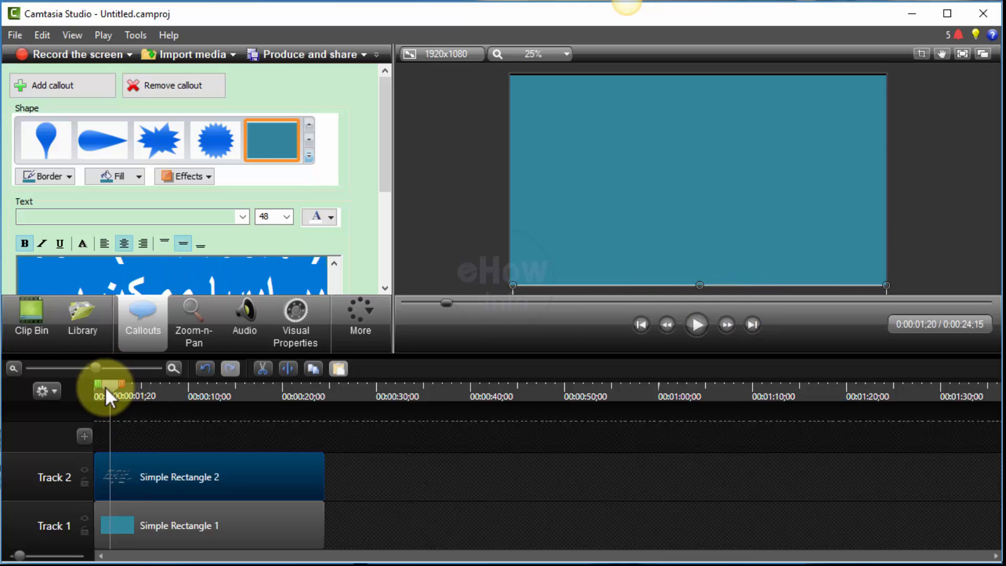
left_click_drag(105, 386, 84, 389)
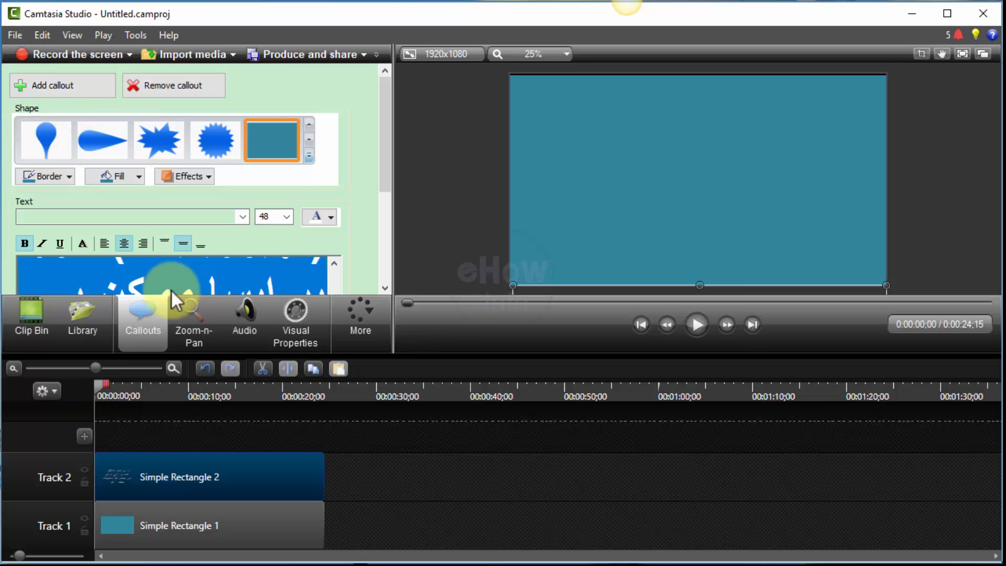
Step: Add an animation at the start of the Track 2 text callout and move the text up the canvas to Y 241
left_click(292, 325)
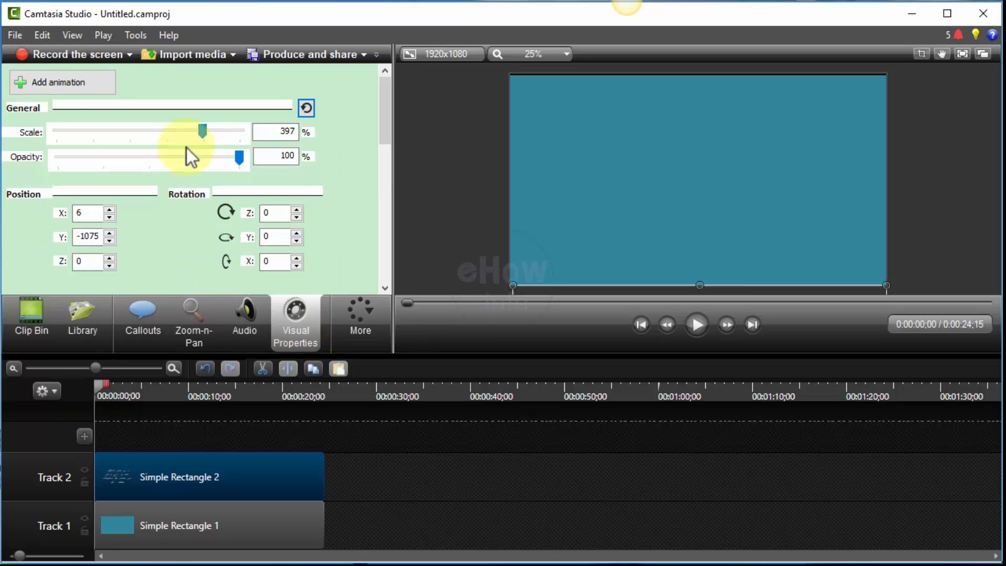
left_click(55, 90)
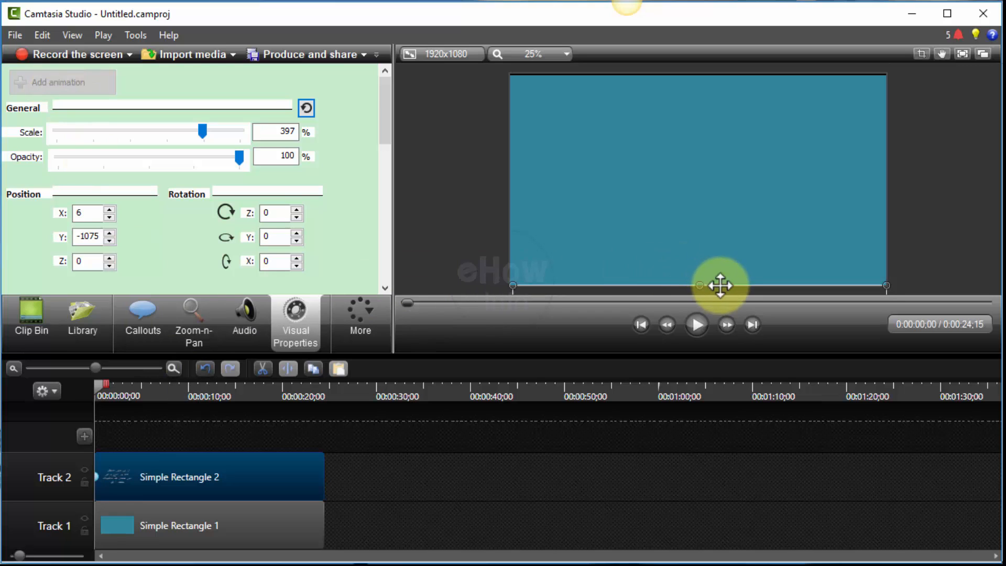
left_click_drag(720, 289, 720, 56)
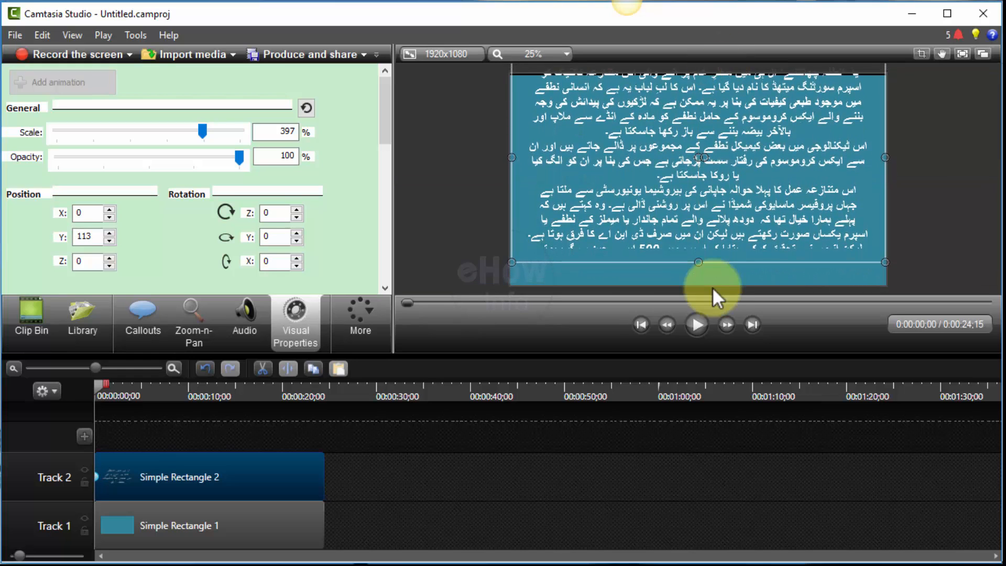
left_click_drag(700, 262, 700, 306)
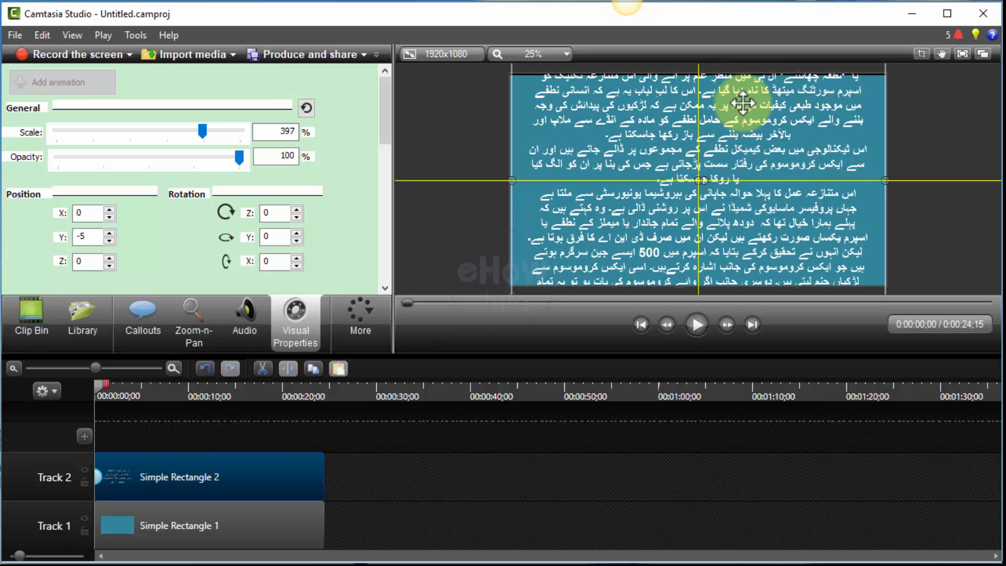
left_click_drag(744, 103, 744, 54)
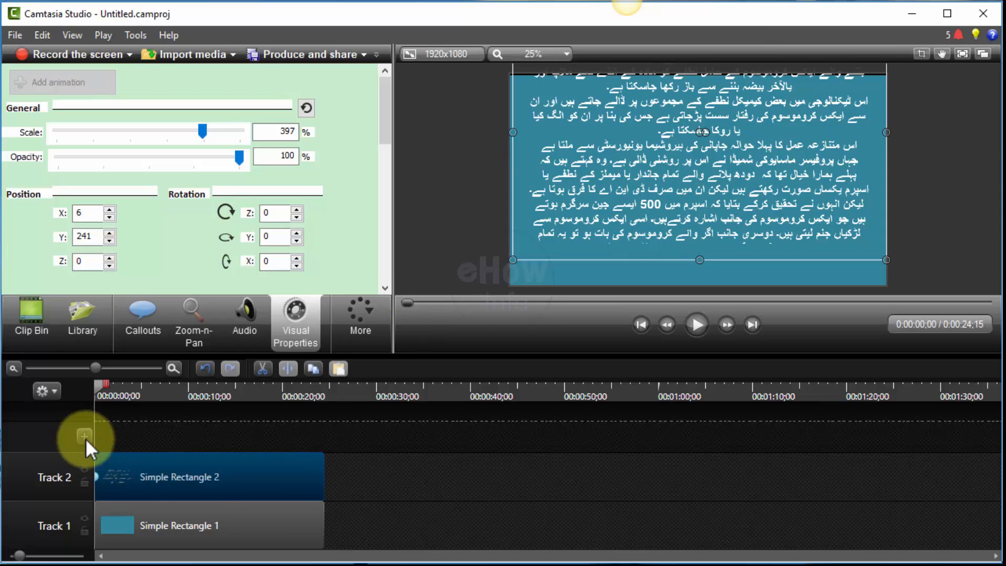
Step: Stretch the Track 2 animation from the clip's start to just before its end and preview the scrolling text
mouse_move(96, 476)
left_mouse_down()
mouse_move(234, 482)
mouse_move(101, 478)
left_mouse_up()
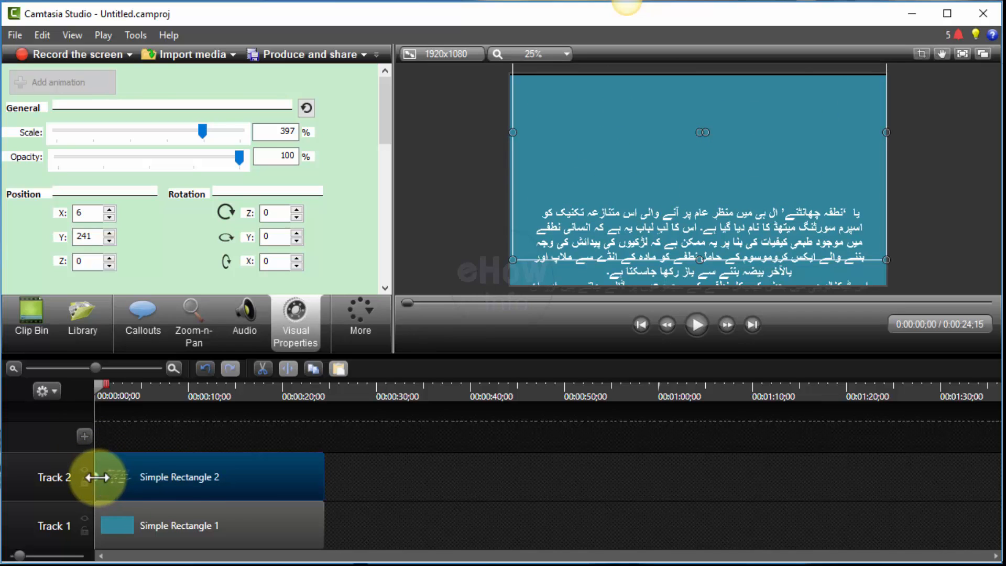
left_click_drag(97, 478, 310, 474)
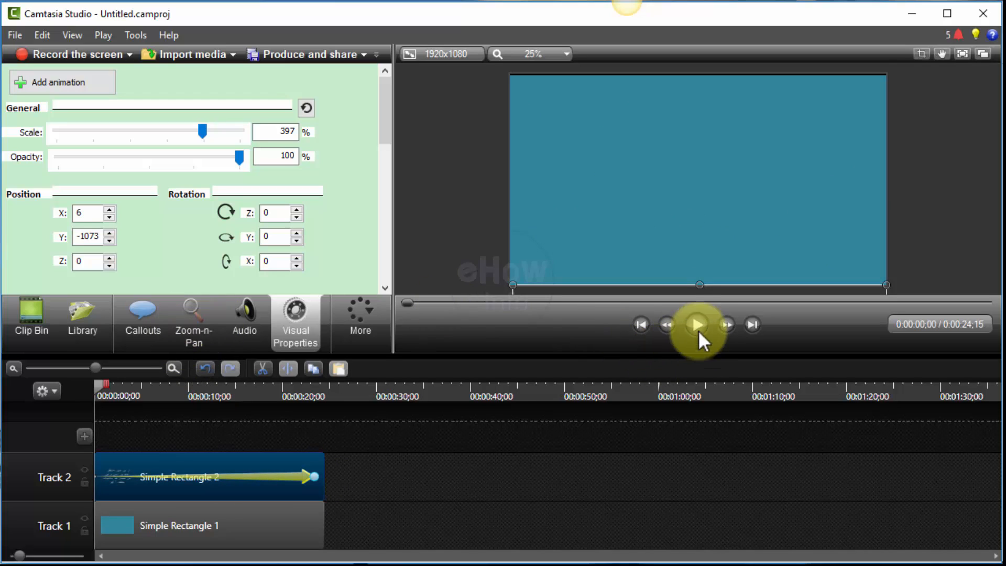
left_click(694, 325)
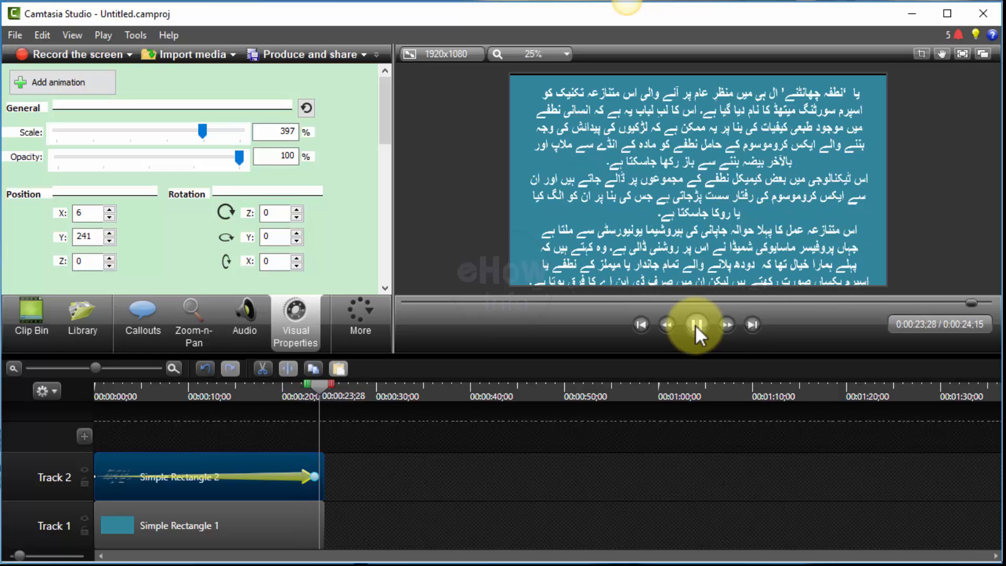
left_click(695, 325)
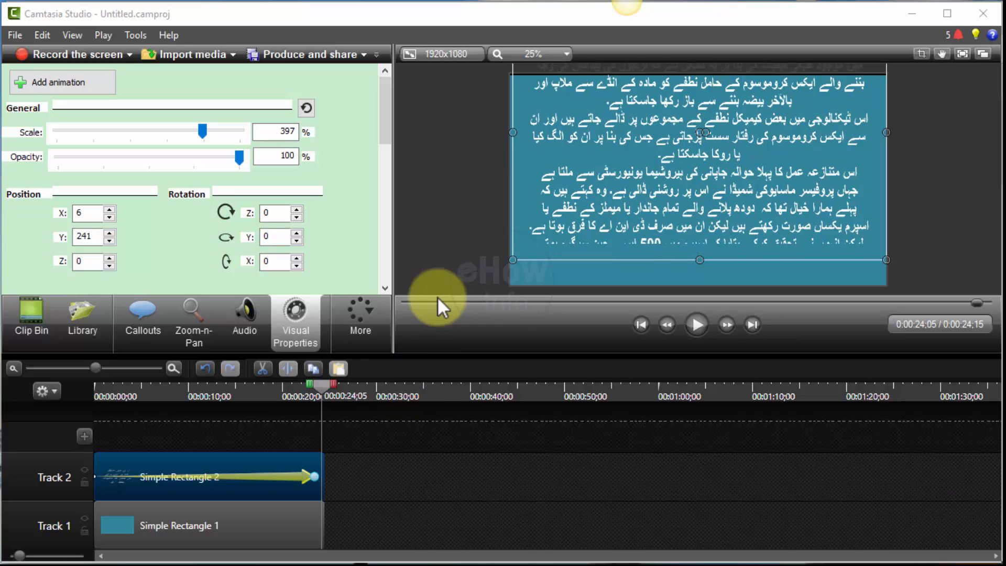
Step: Add Track 3 with a new rectangle callout and stretch its clip from the timeline start across the Track 2 clip's length
left_click(84, 438)
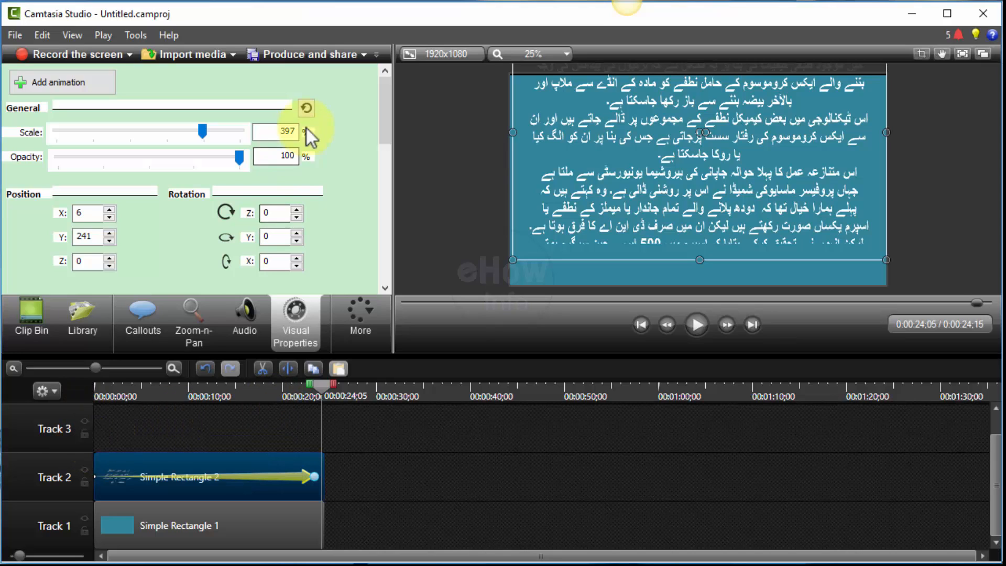
left_click(149, 318)
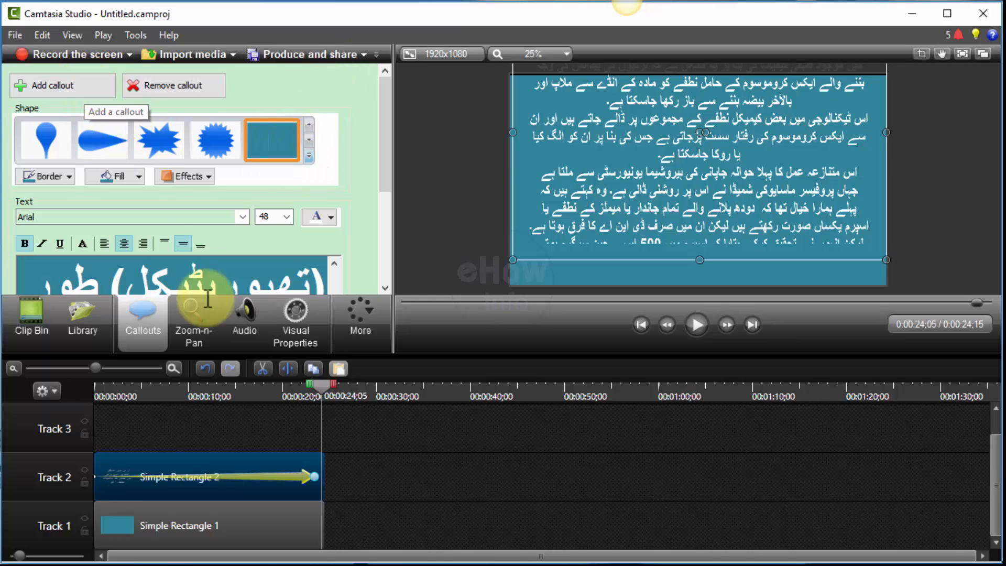
left_click(197, 422)
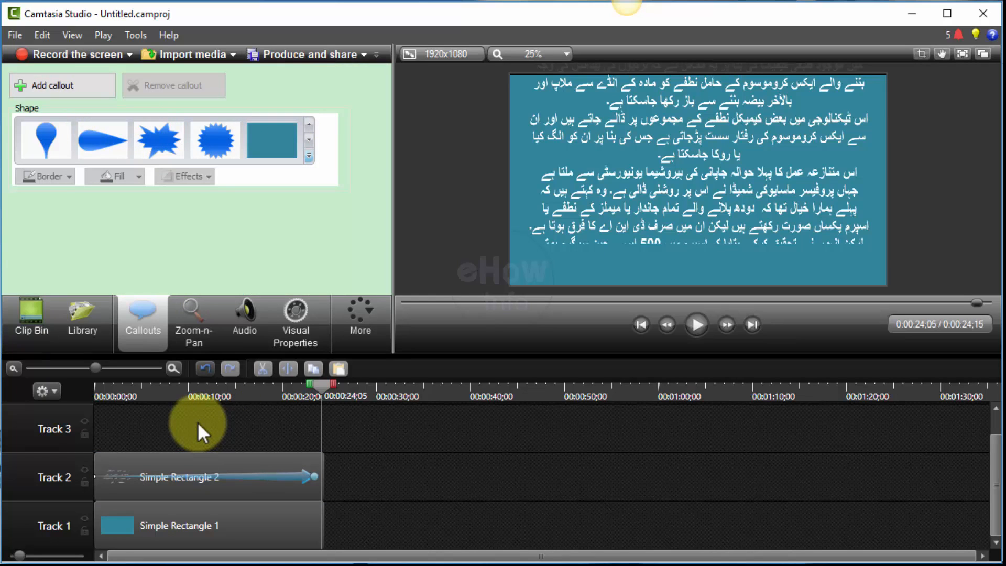
left_click(72, 86)
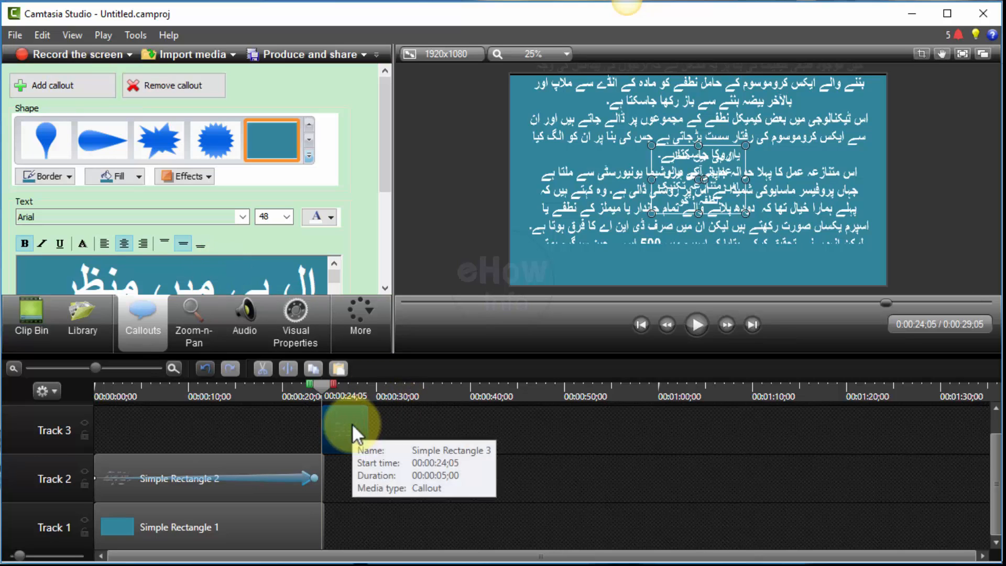
left_click_drag(351, 423, 319, 447)
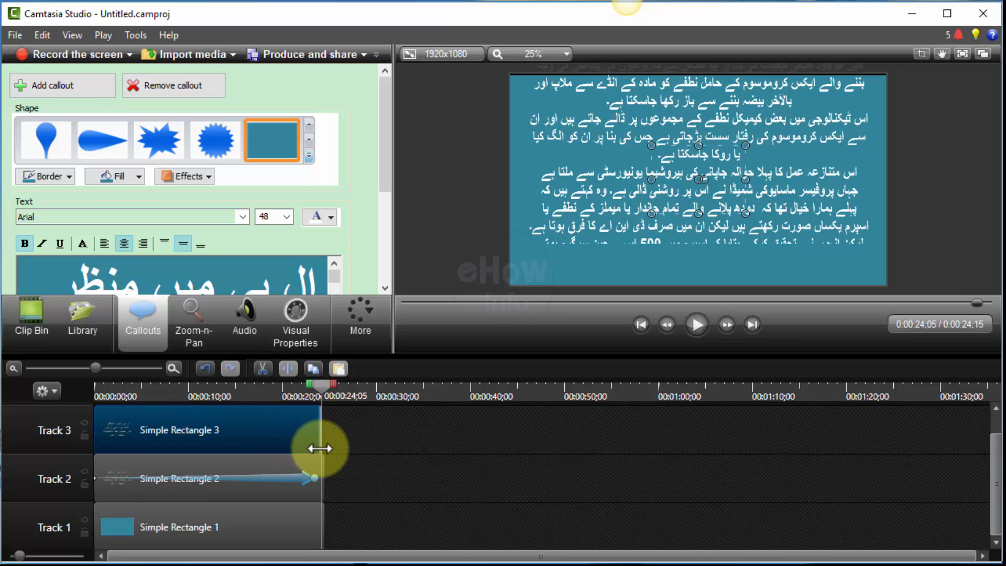
Step: Delete all the text of the Track 3 callout and fill its rectangle with red
right_click(226, 272)
left_click(292, 382)
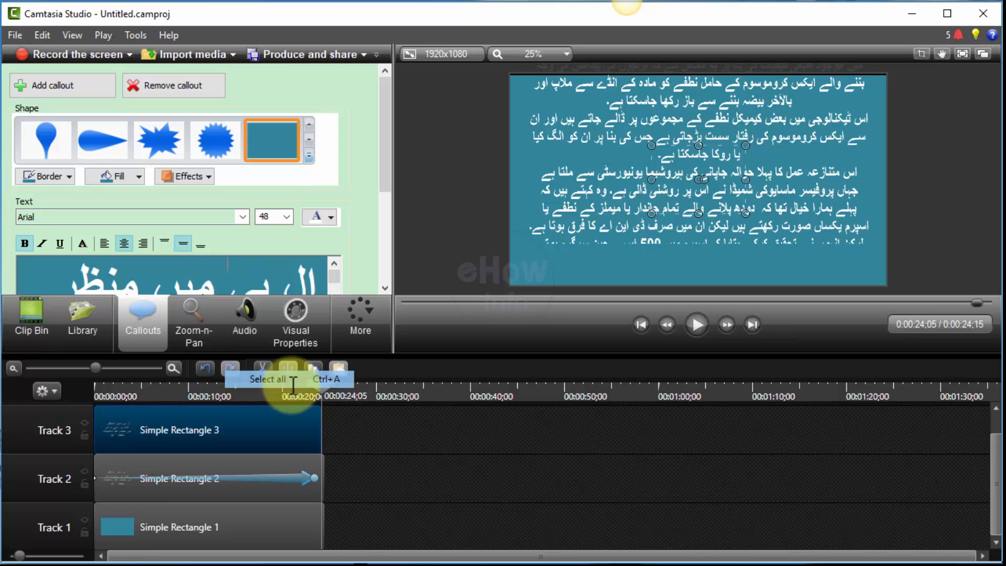
key("Delete")
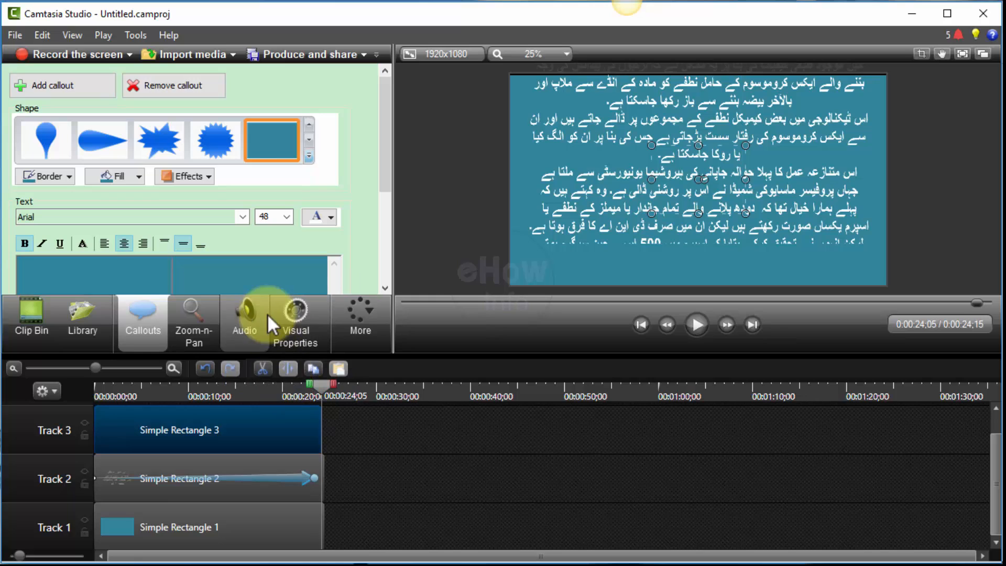
left_click(140, 178)
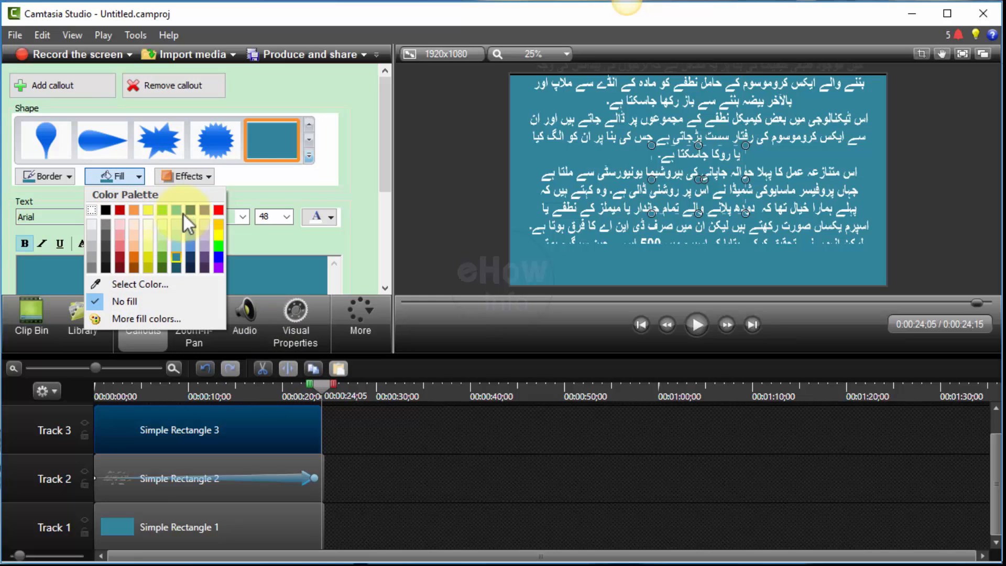
left_click(217, 210)
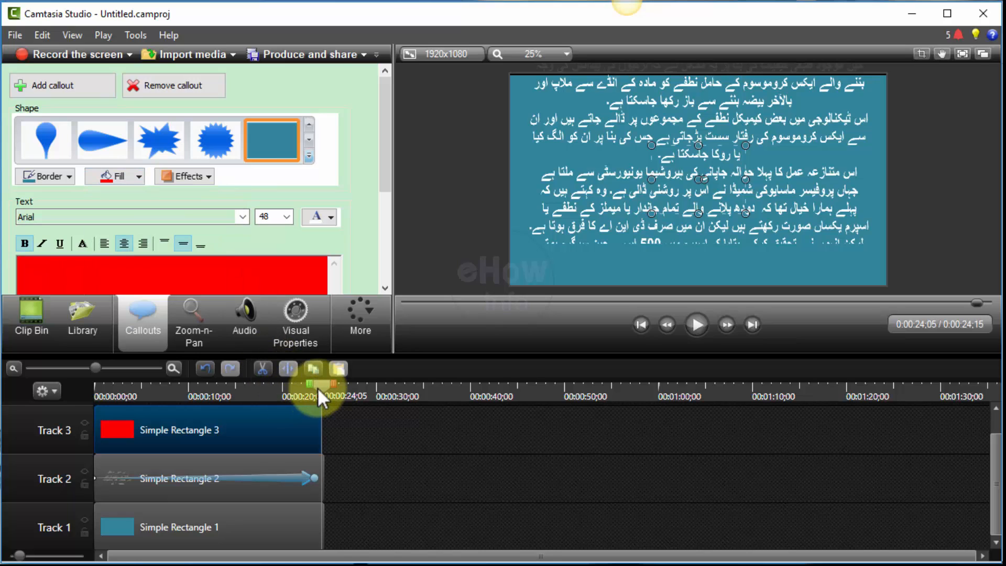
Step: Move the playhead back to 0:00:21;23 and extend the Track 3 clip to a duration of 00:00:24;15
left_click_drag(316, 388, 295, 388)
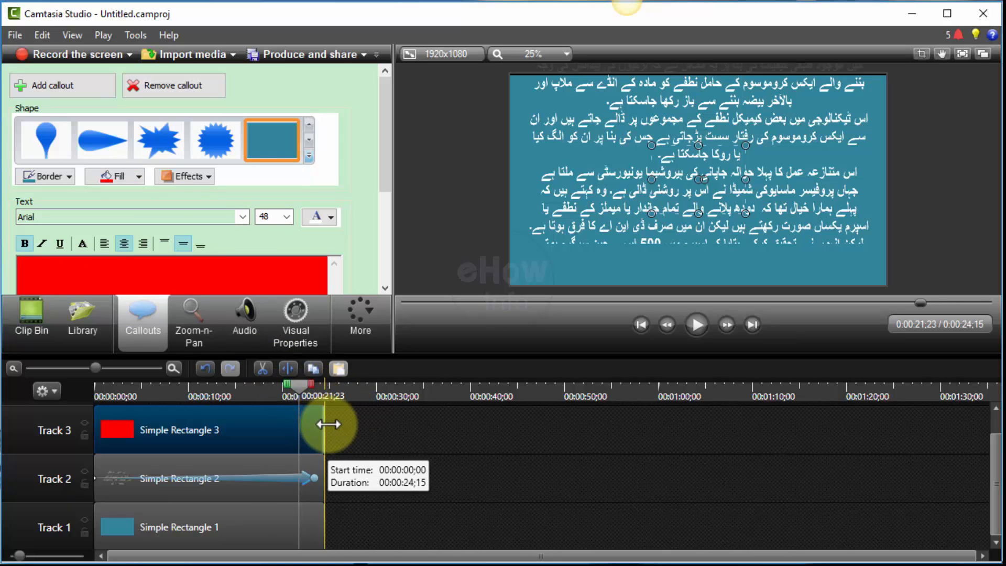
left_click_drag(325, 424, 326, 424)
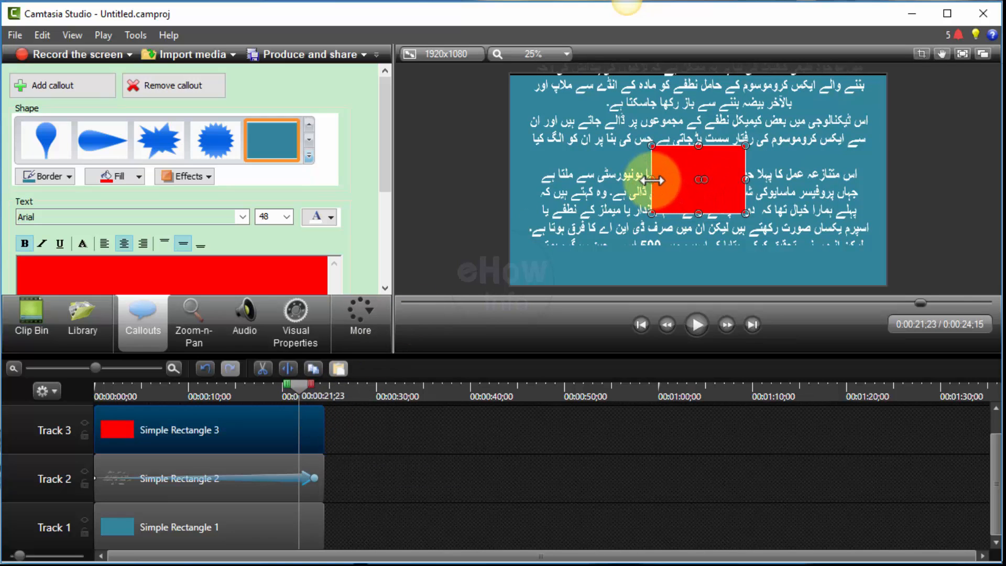
Step: Reshape the red rectangle into a thin band spanning the canvas width and place it along the canvas's bottom edge
left_click_drag(651, 180, 891, 192)
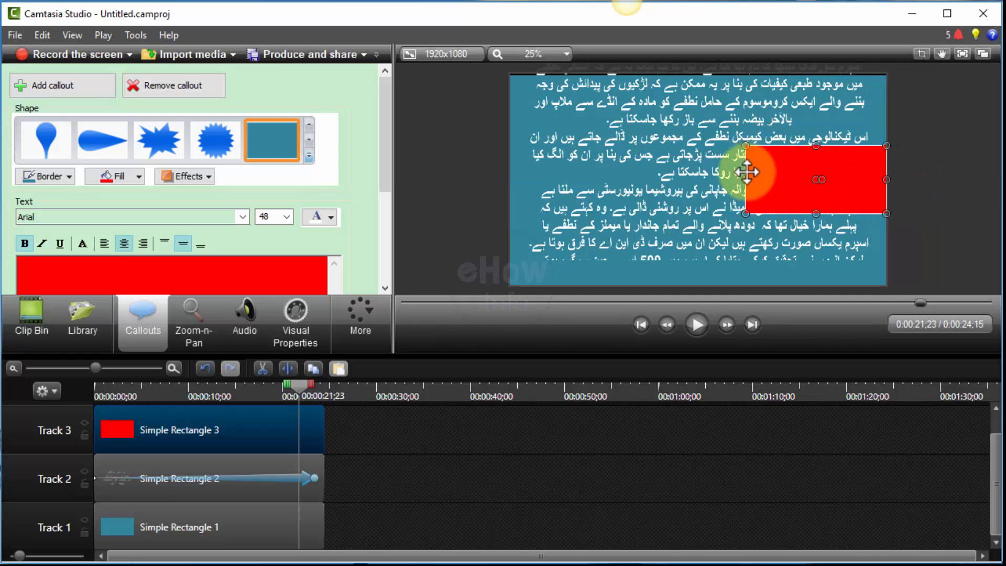
left_click_drag(755, 176, 512, 164)
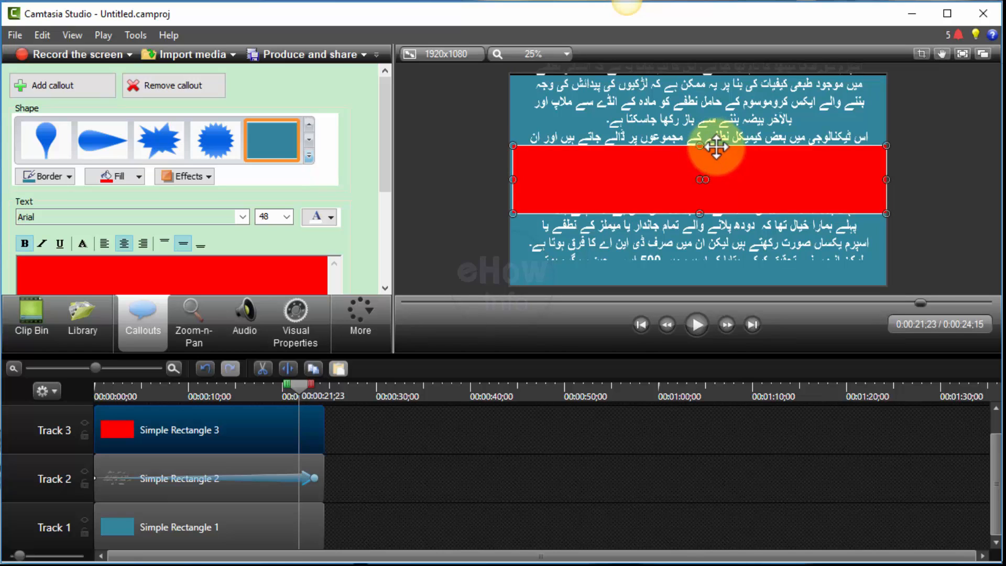
left_click_drag(698, 142, 700, 174)
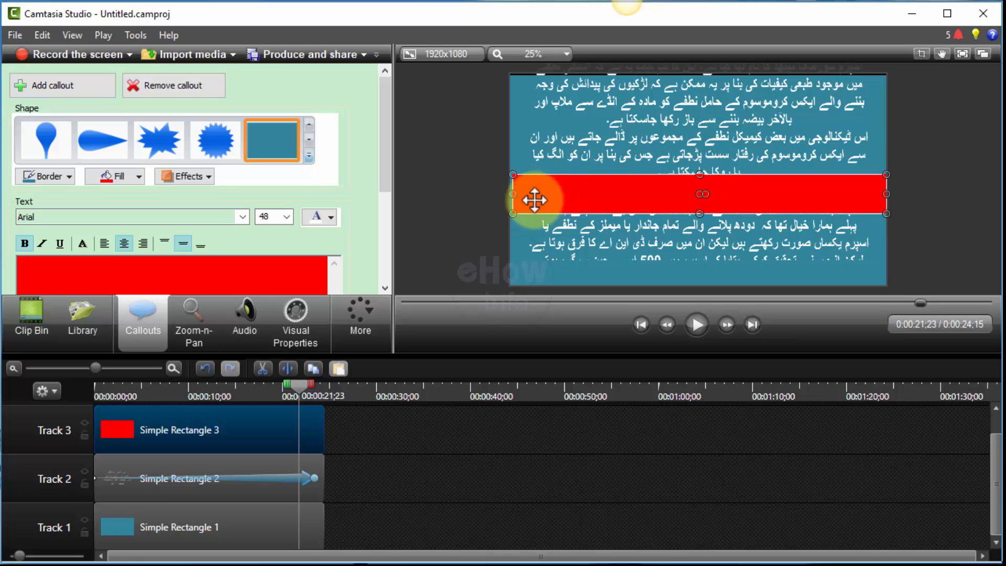
left_click_drag(514, 194, 509, 195)
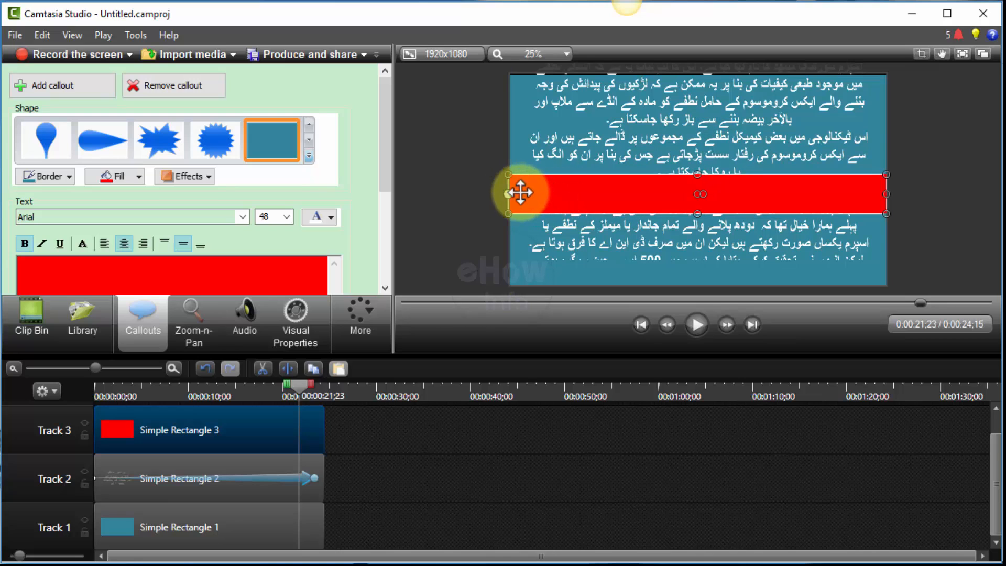
left_click_drag(758, 192, 757, 264)
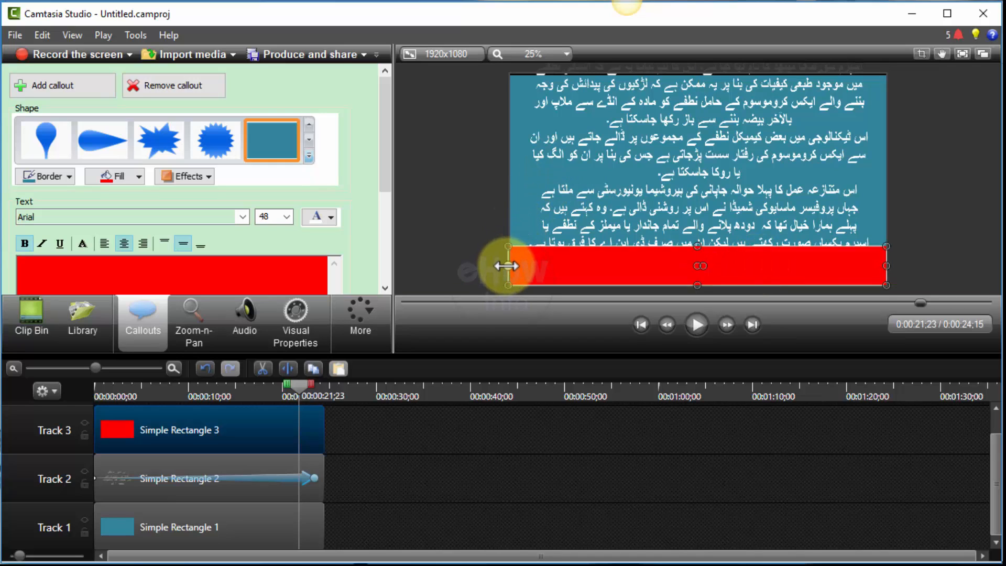
left_click_drag(507, 266, 508, 266)
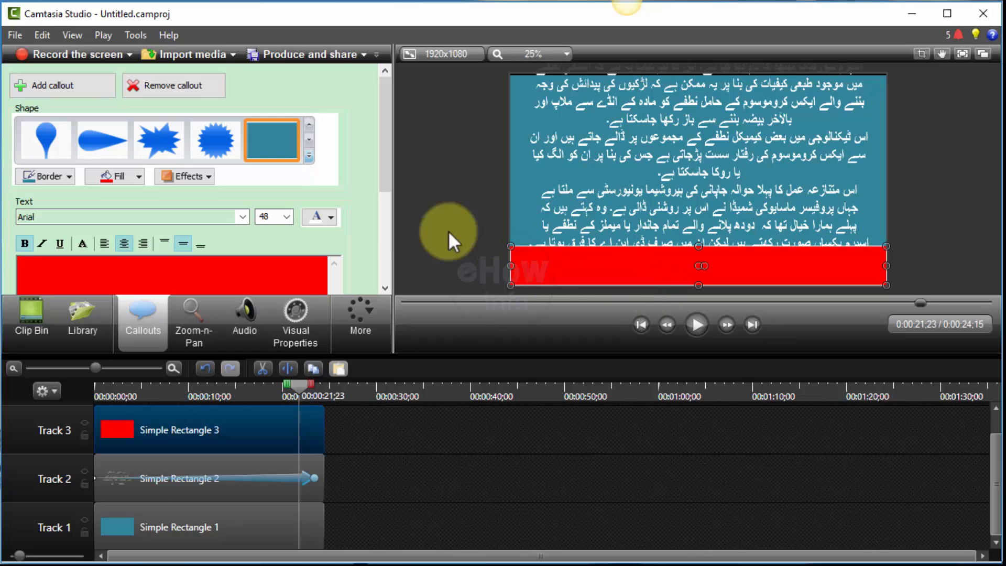
left_click_drag(387, 168, 387, 167)
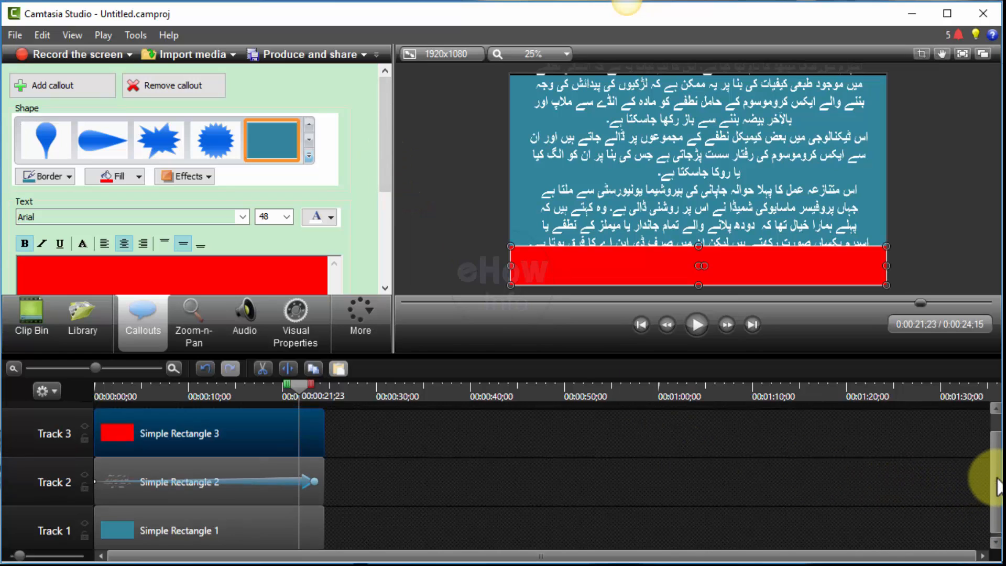
Step: Add Track 4 with another rectangle callout and stretch its clip from the timeline start to the Track 3 clip's end
left_click_drag(992, 474, 992, 449)
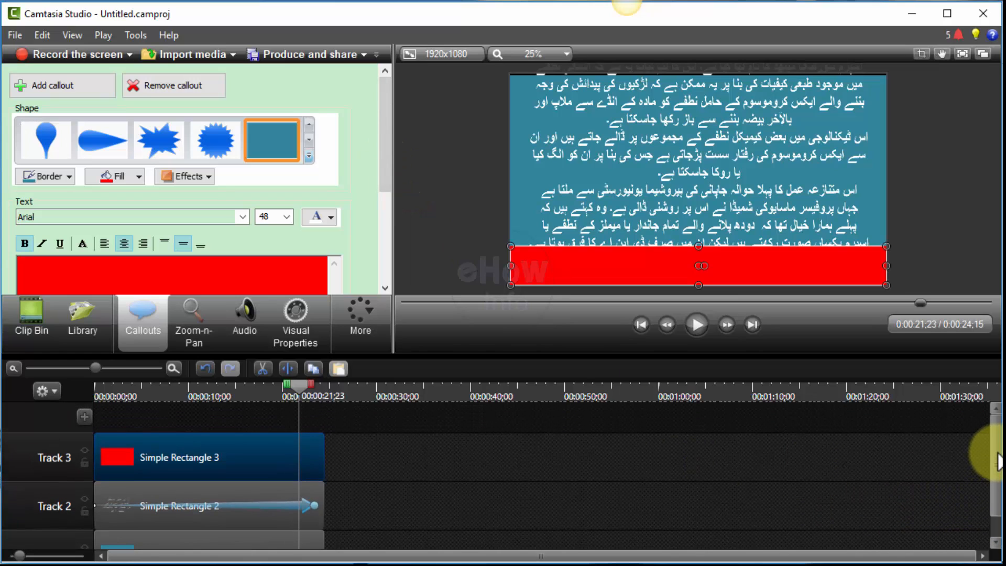
left_click(85, 416)
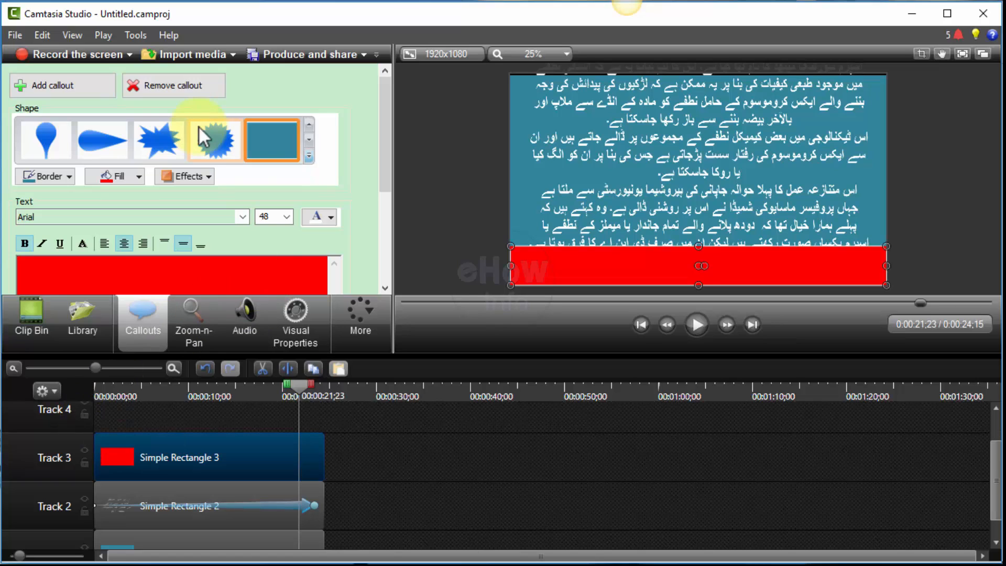
left_click(68, 82)
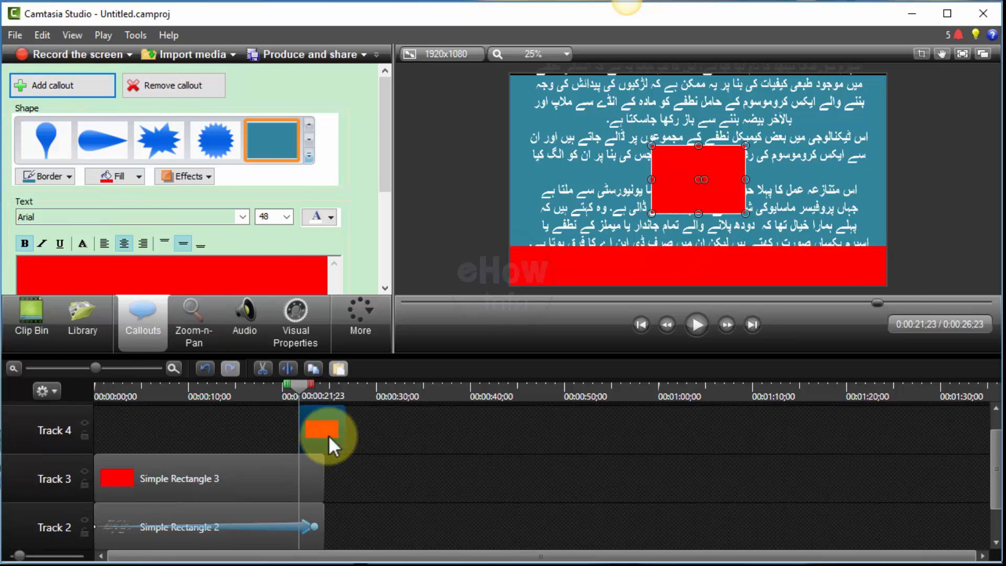
left_click_drag(326, 432, 108, 413)
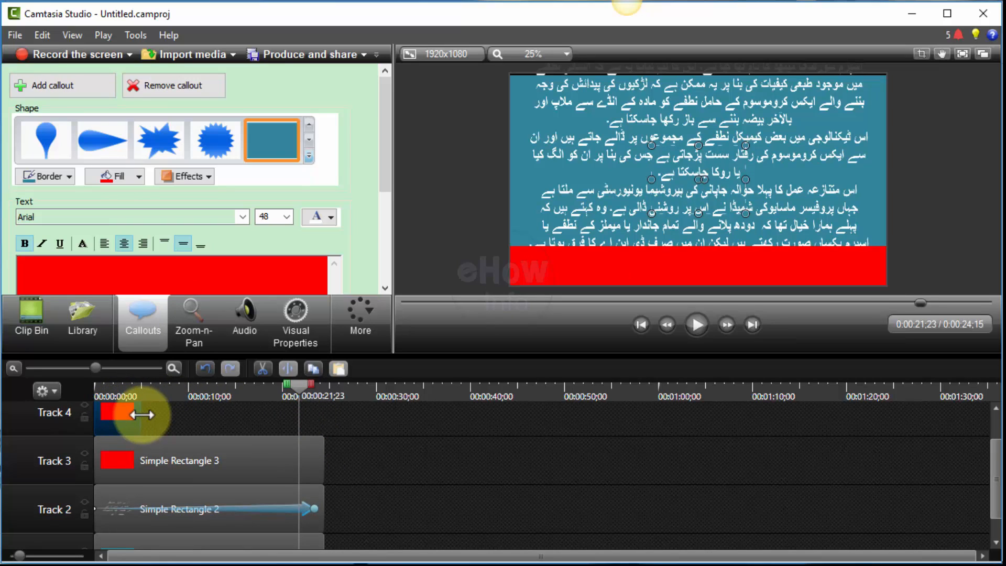
left_click_drag(140, 415, 322, 440)
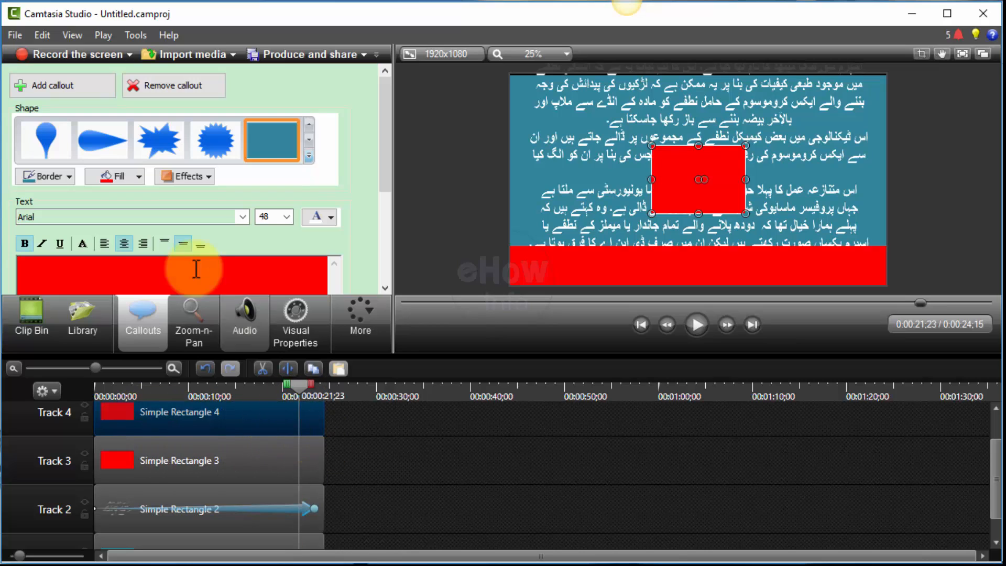
Step: Set the Track 4 callout to no fill and resize it to cover the red band across the canvas width
left_click(137, 177)
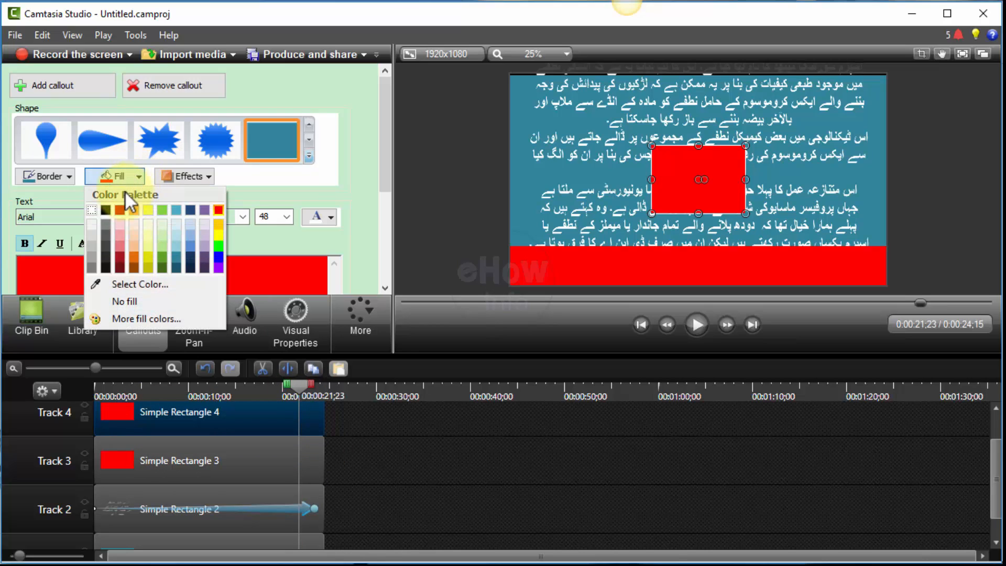
left_click(129, 302)
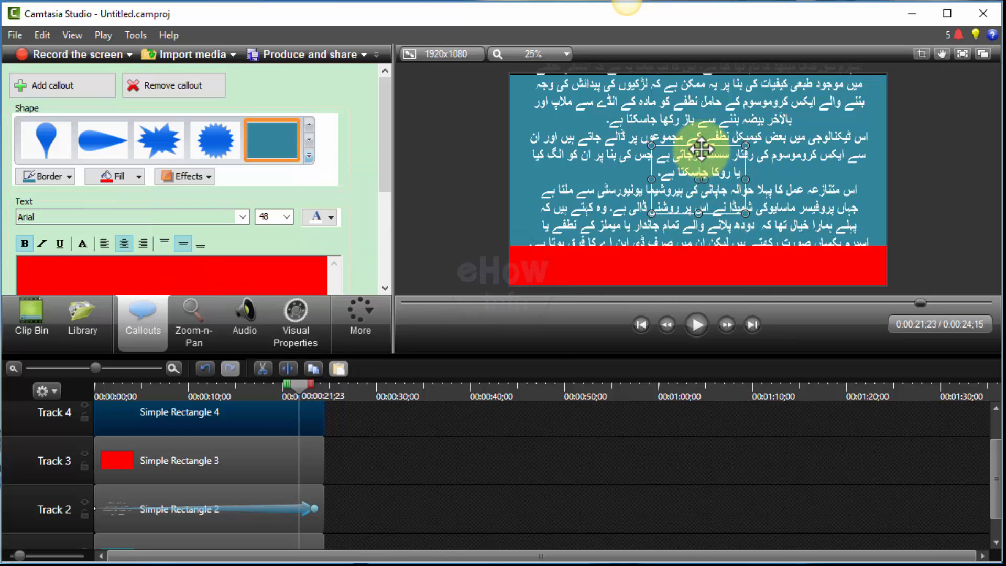
left_click_drag(700, 147, 512, 260)
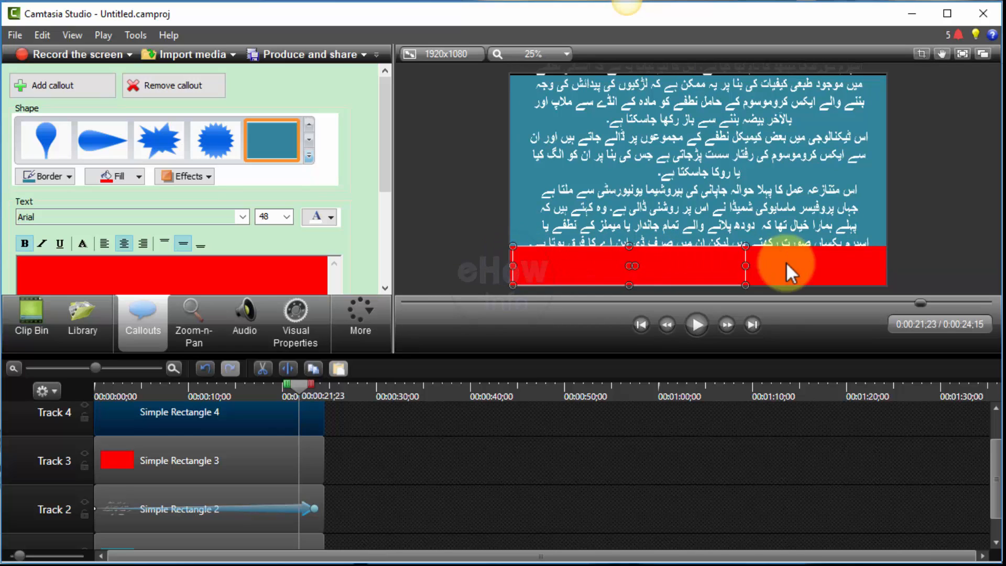
left_click_drag(744, 268, 885, 278)
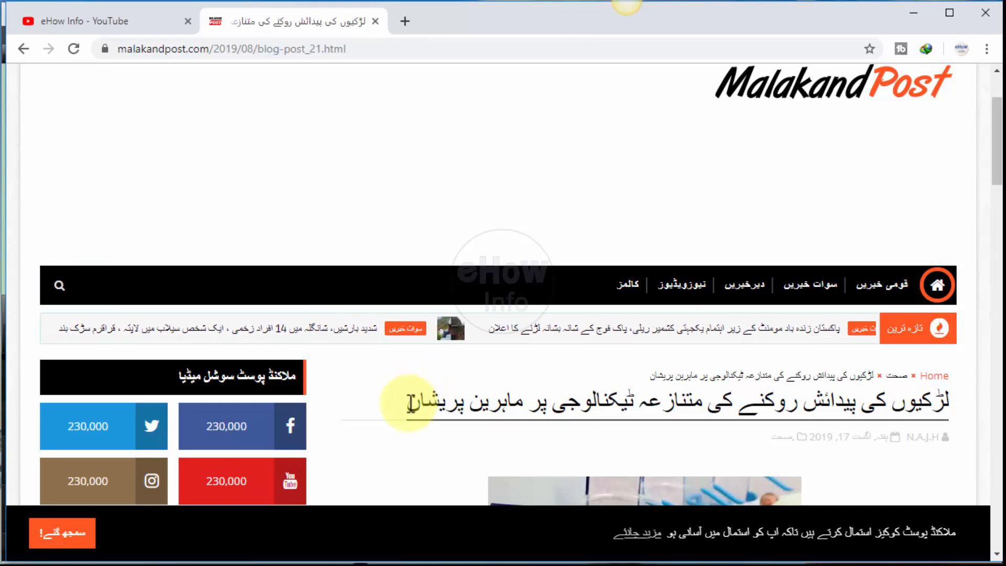
Step: Copy the Urdu headline of the Malakand Post article in the browser and return to Camtasia Studio
left_click_drag(398, 400, 958, 411)
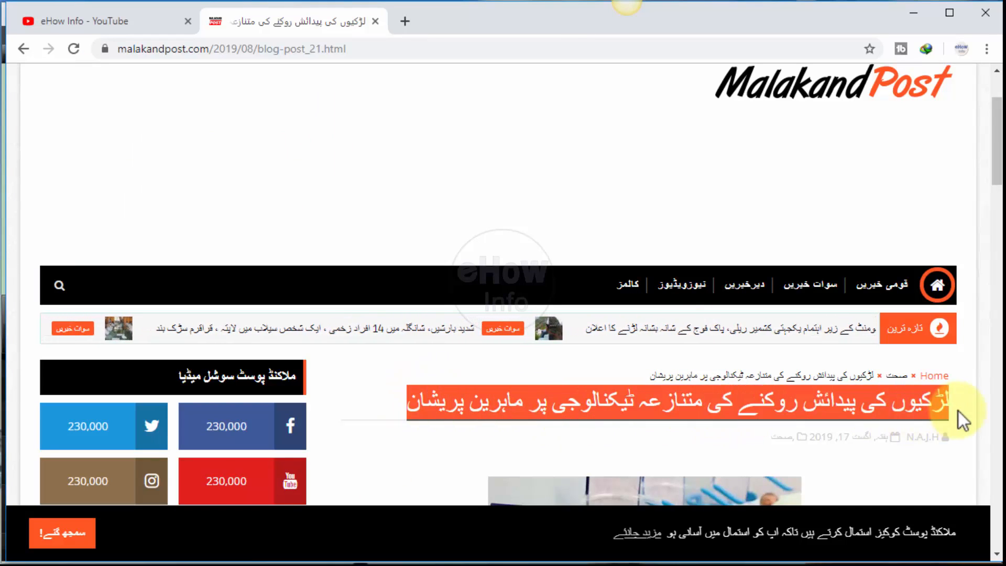
right_click(928, 400)
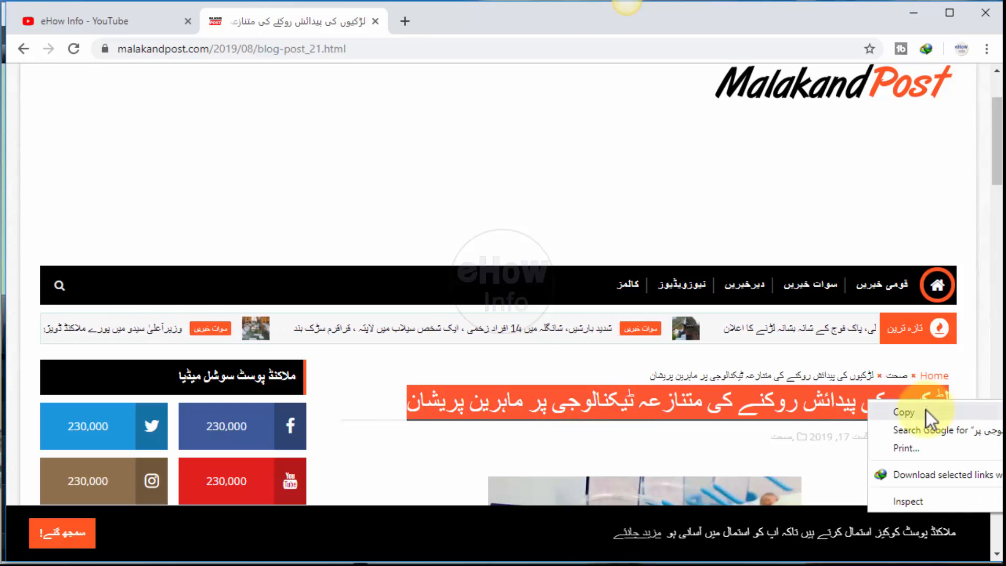
left_click(899, 412)
key("alt+Tab")
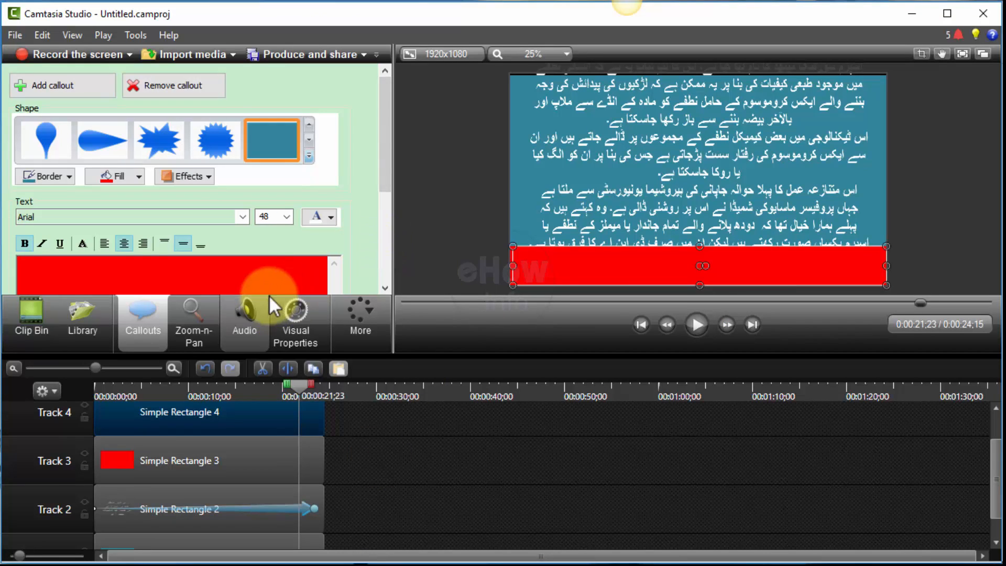
left_click(204, 281)
right_click(205, 281)
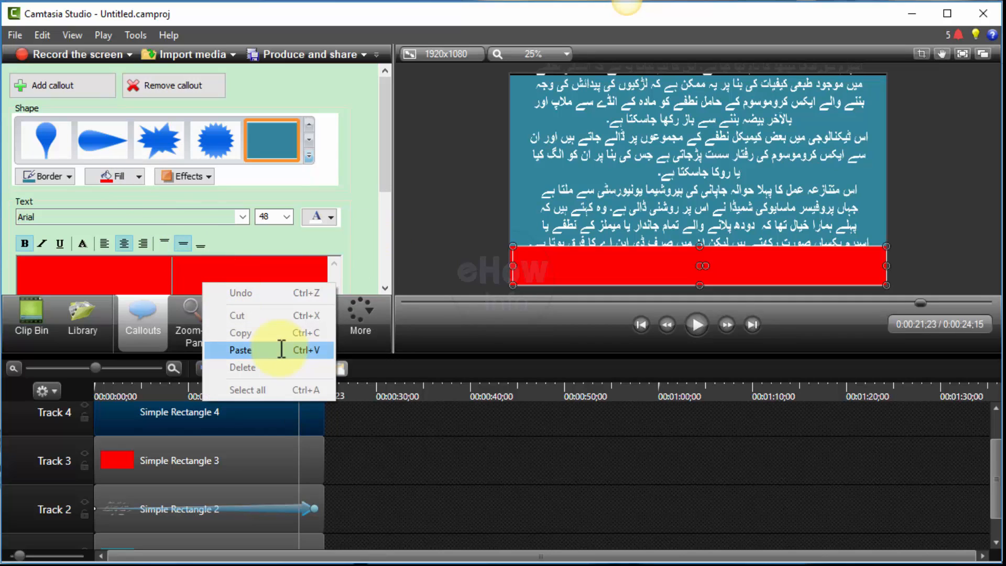
left_click(140, 177)
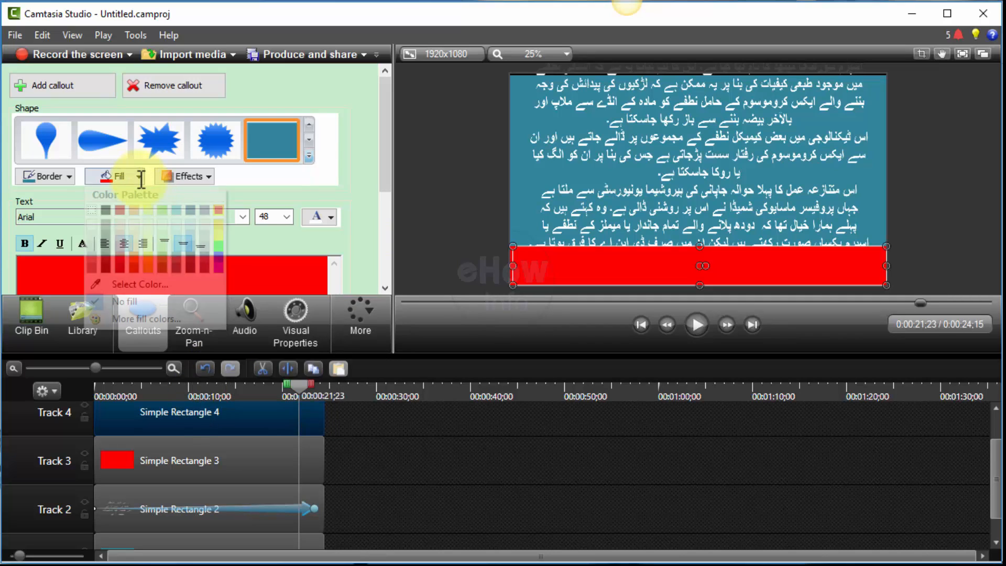
left_click(145, 306)
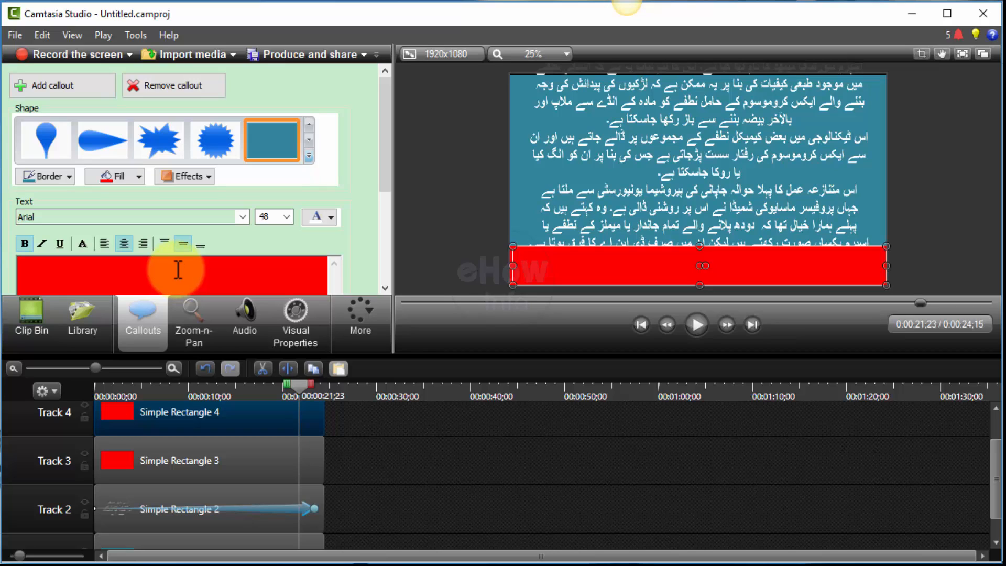
left_click(137, 174)
left_click(128, 302)
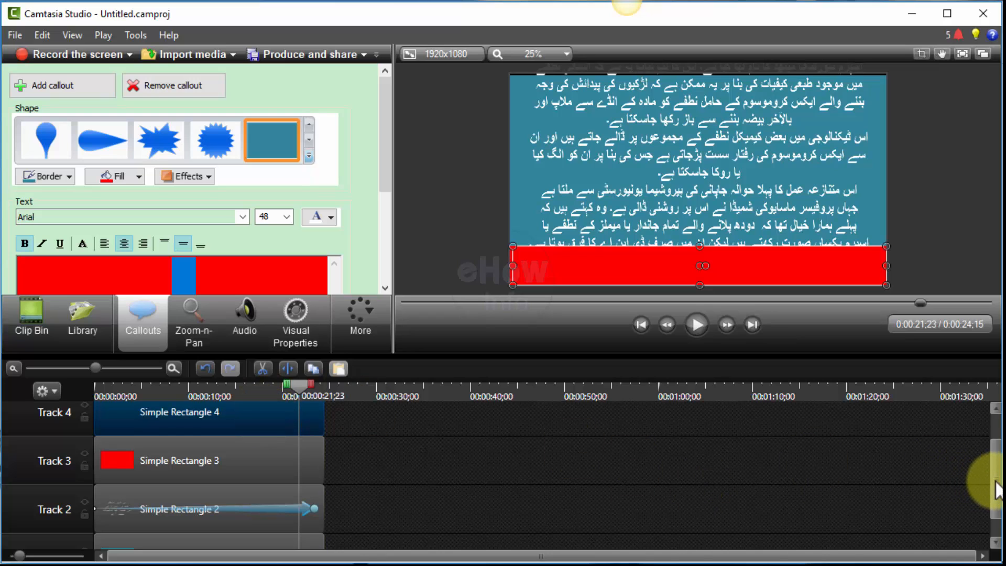
Step: Paste the copied Urdu headline into the Track 4 callout's text
left_click_drag(998, 490, 991, 468)
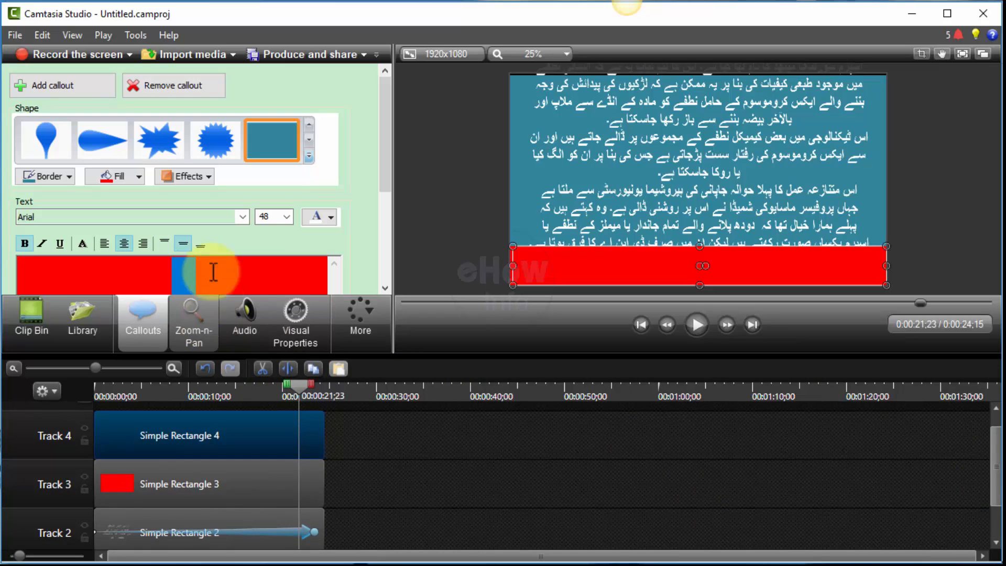
right_click(189, 279)
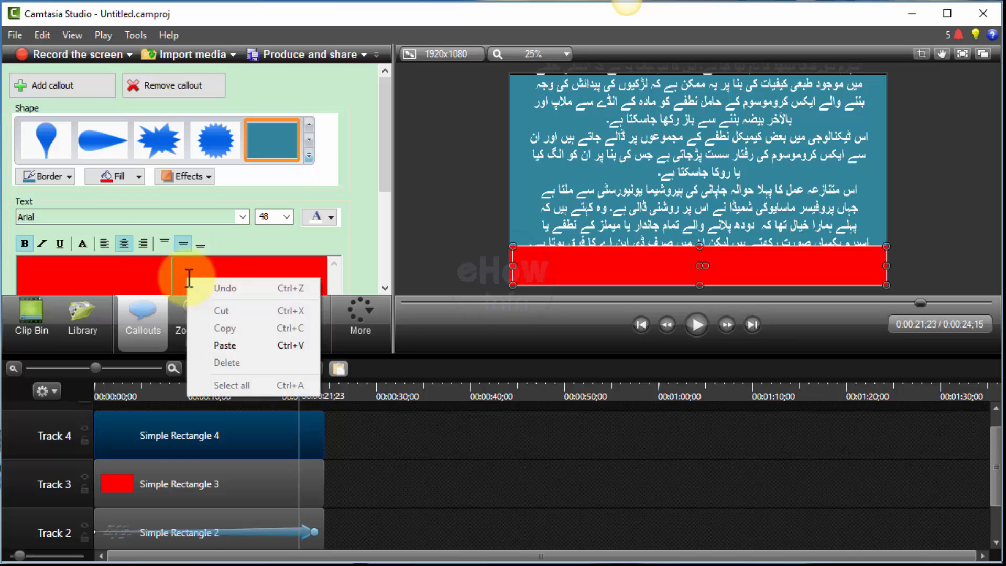
left_click(233, 346)
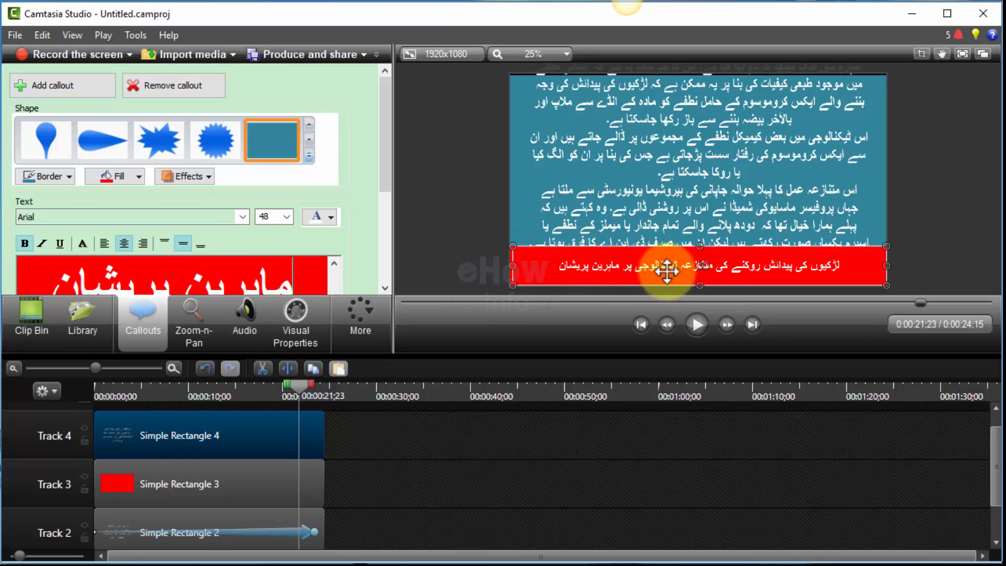
Step: Animate the Track 4 headline from just beyond the canvas's left edge onto the red band, stretching the animation from 0:00:00;00 to near the clip's end
left_click_drag(679, 269, 301, 267)
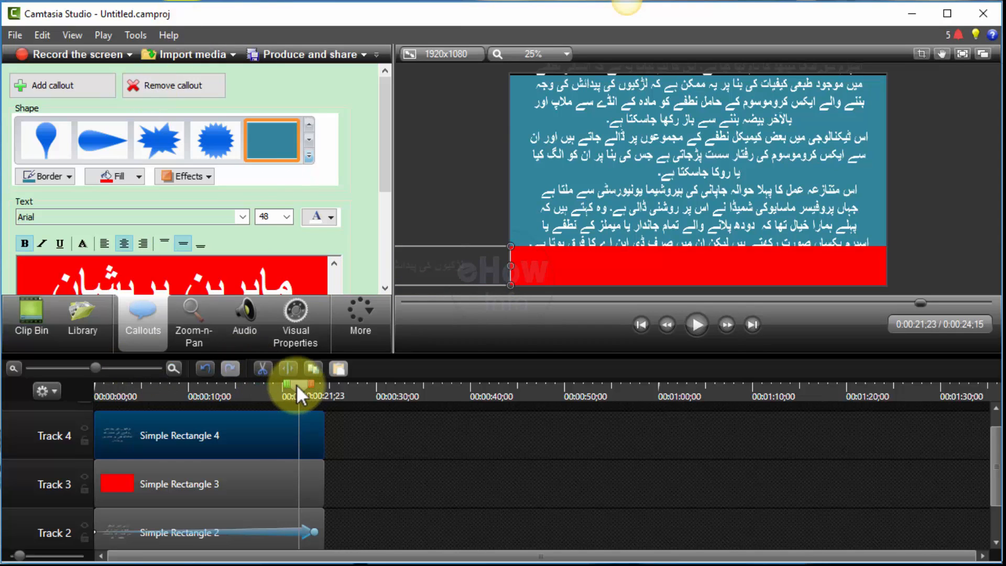
left_click_drag(298, 382, 79, 398)
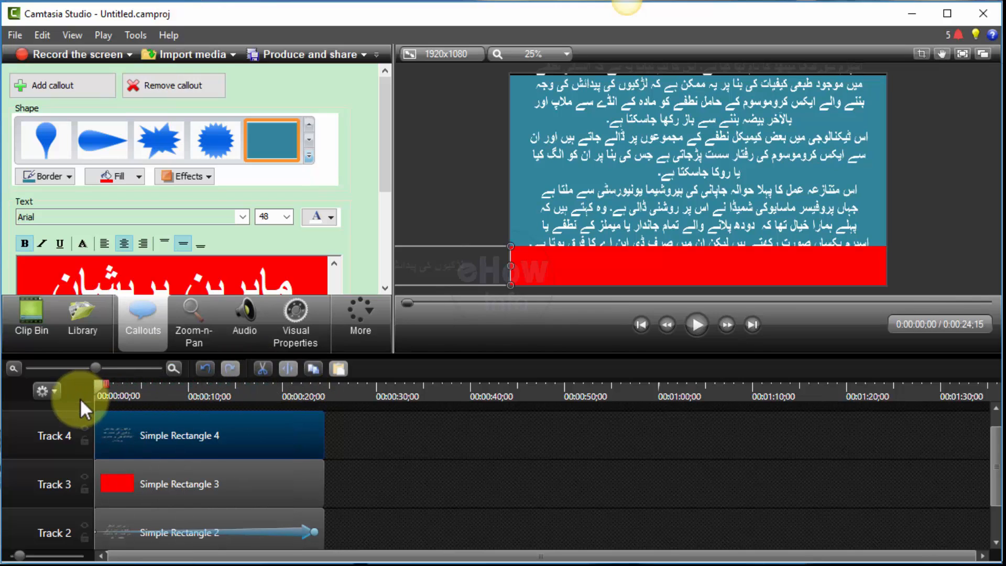
left_click(295, 319)
left_click(68, 88)
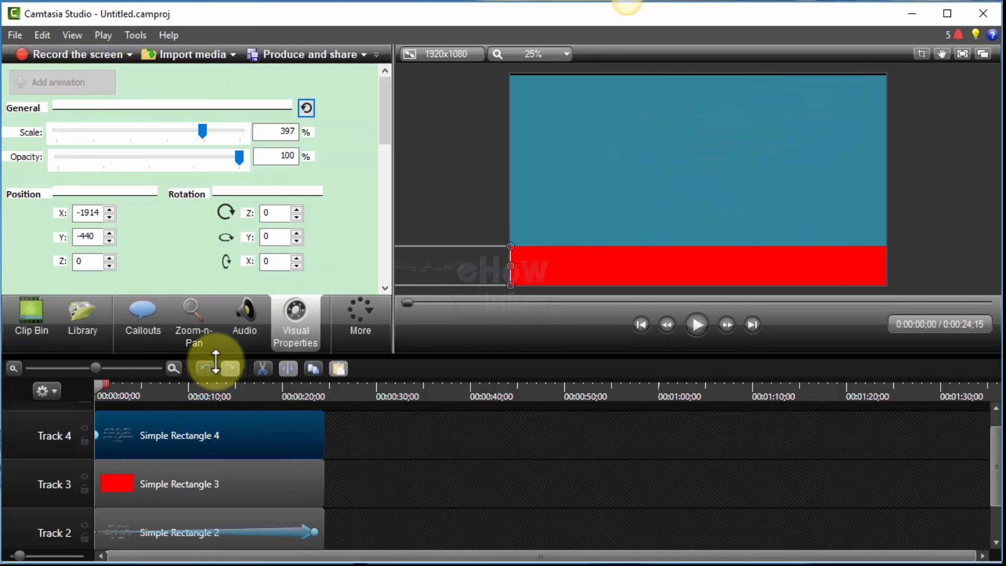
left_click_drag(453, 263, 830, 265)
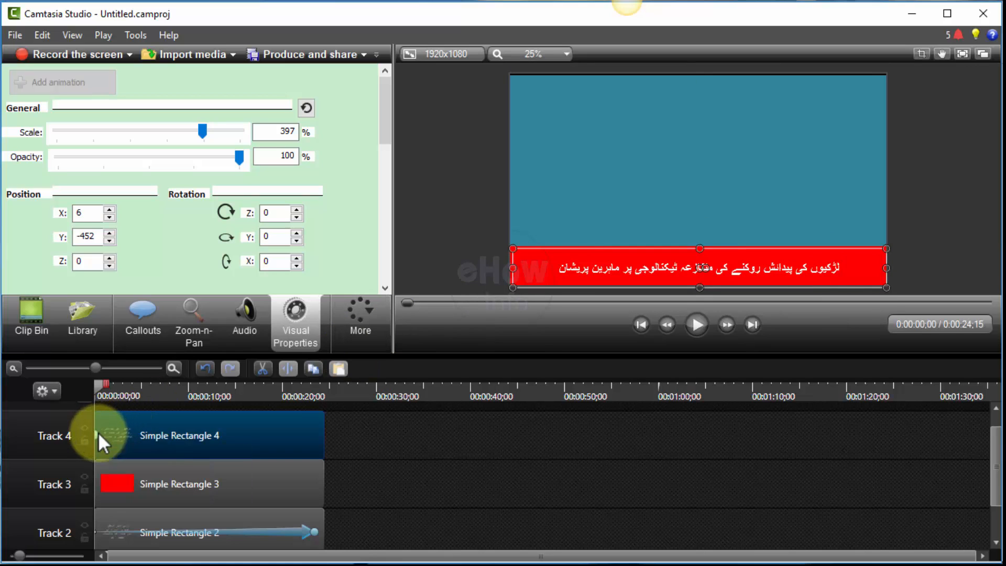
left_click_drag(99, 433, 319, 455)
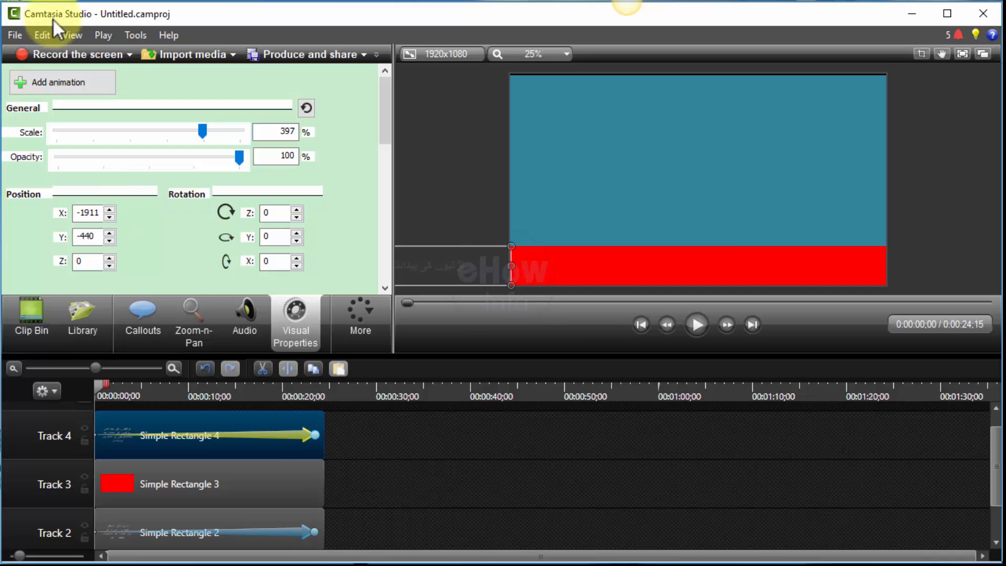
Step: Play the timeline from the start to preview the article and headline scrolling, and pause partway through
left_click(14, 35)
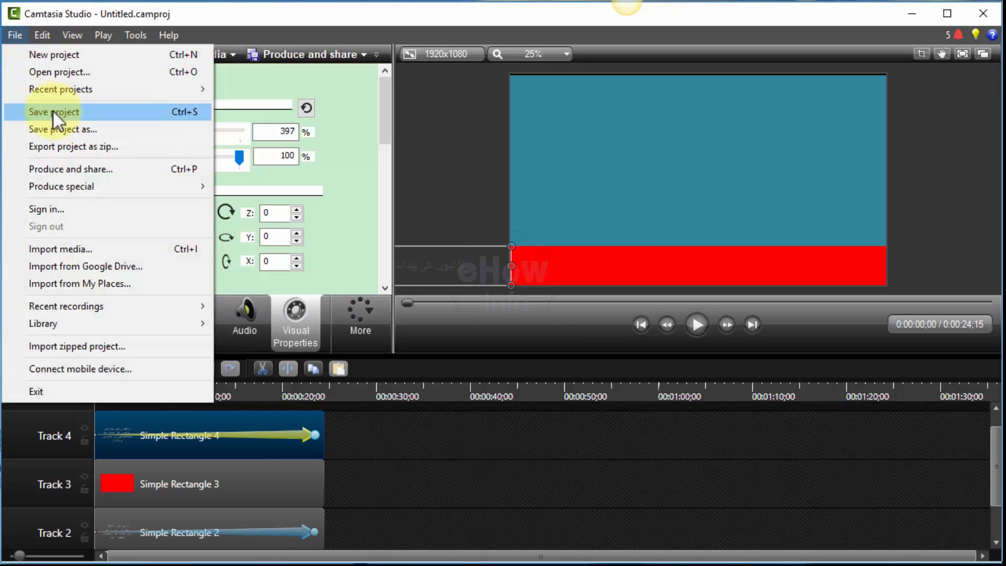
left_click(273, 9)
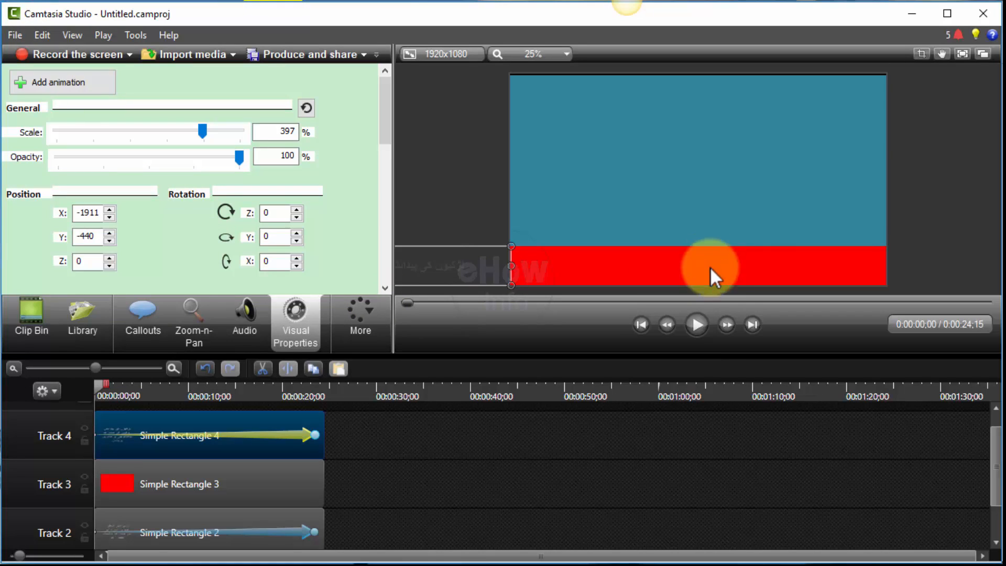
left_click(695, 332)
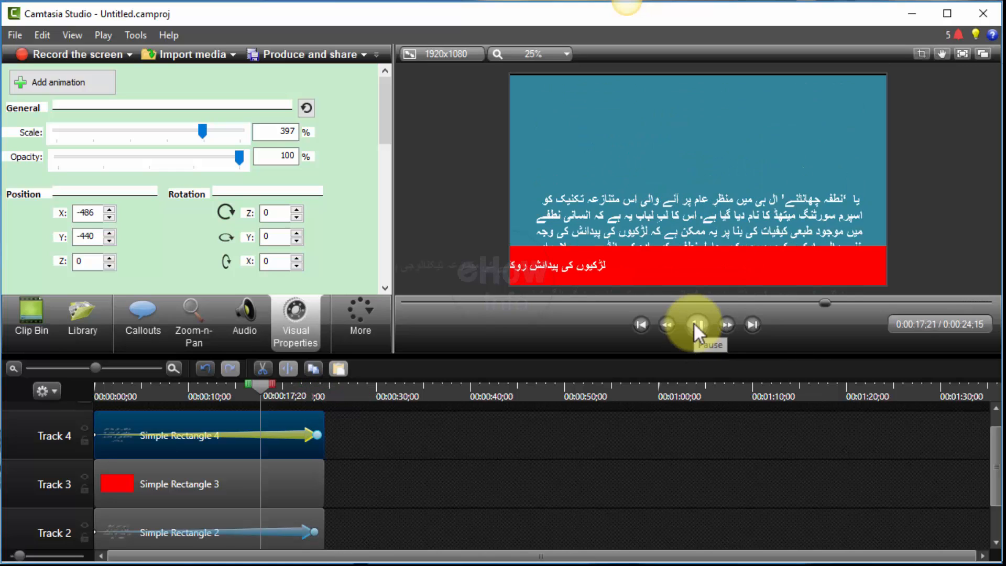
left_click(696, 332)
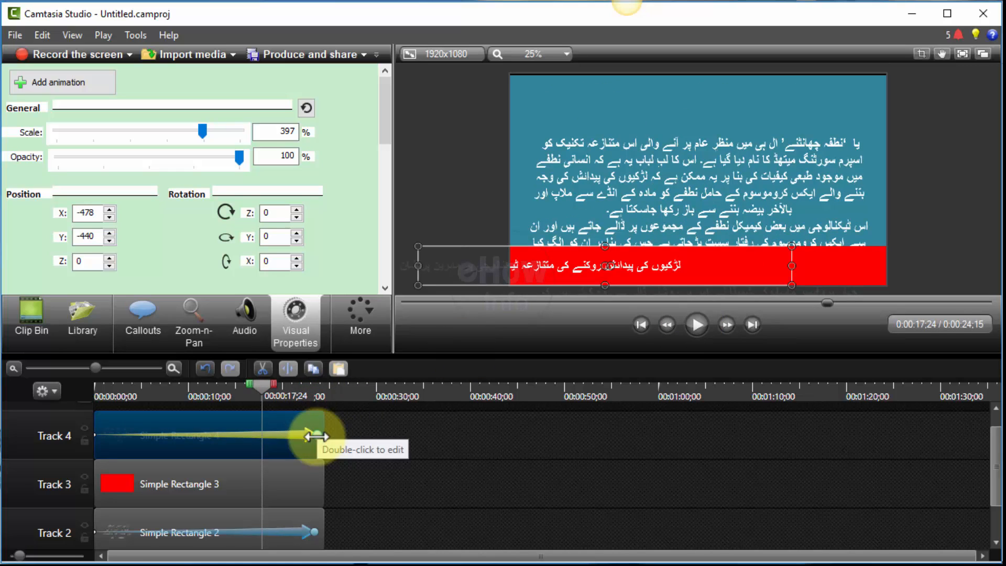
Step: Shorten the Track 4 and Track 2 animations to end around 0:00:10;00 and preview the scrolling from the start
left_click_drag(316, 436, 179, 436)
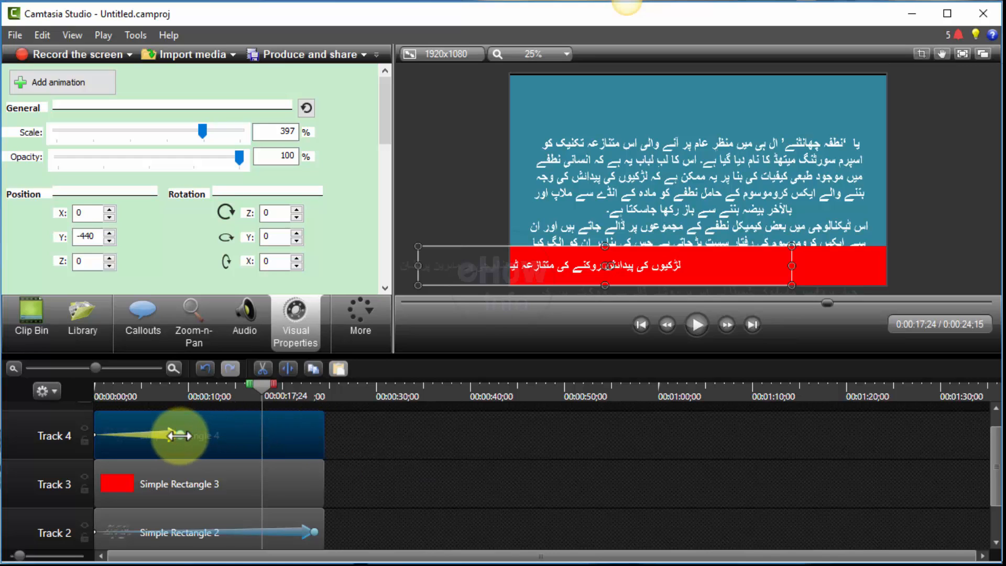
left_click(314, 531)
left_click_drag(314, 531, 188, 530)
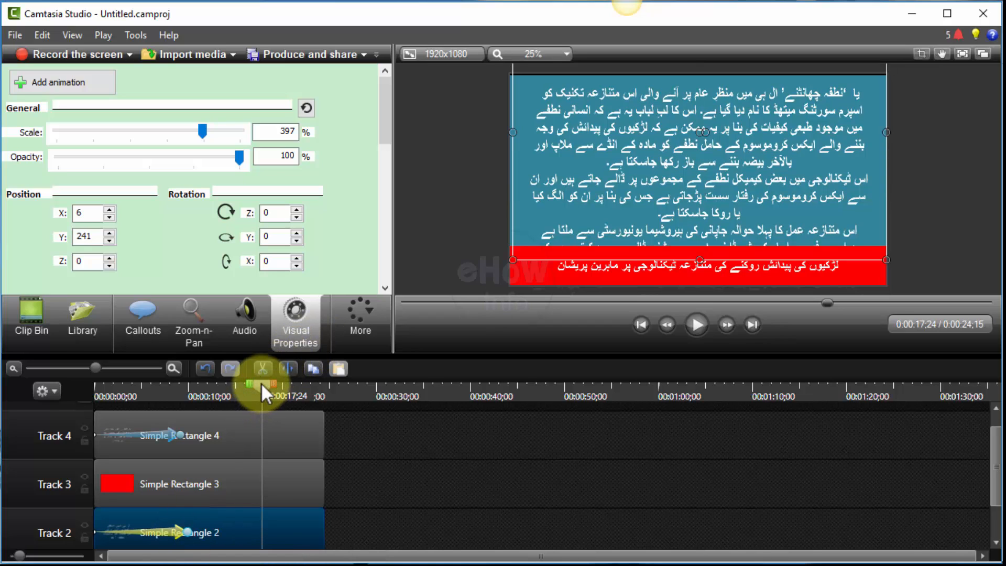
left_click_drag(262, 386, 93, 398)
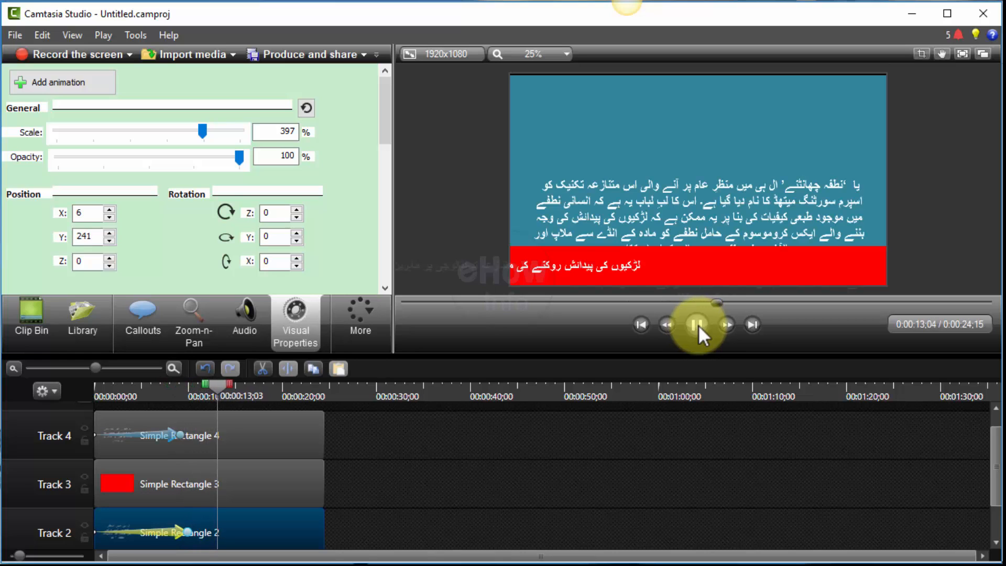
left_click(698, 325)
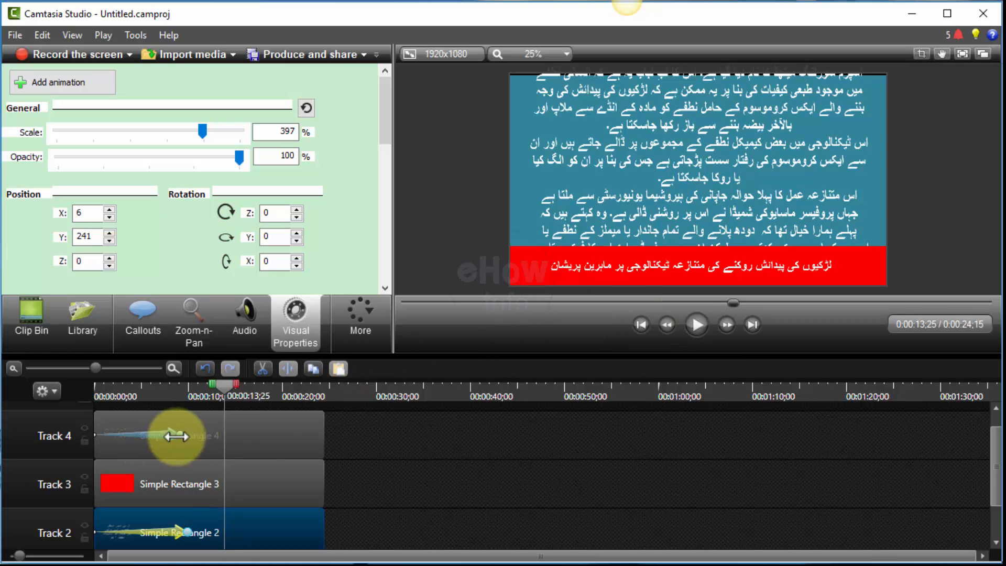
Step: Extend the Track 4 and Track 2 animations to near the end of their clips
left_click_drag(179, 435, 325, 439)
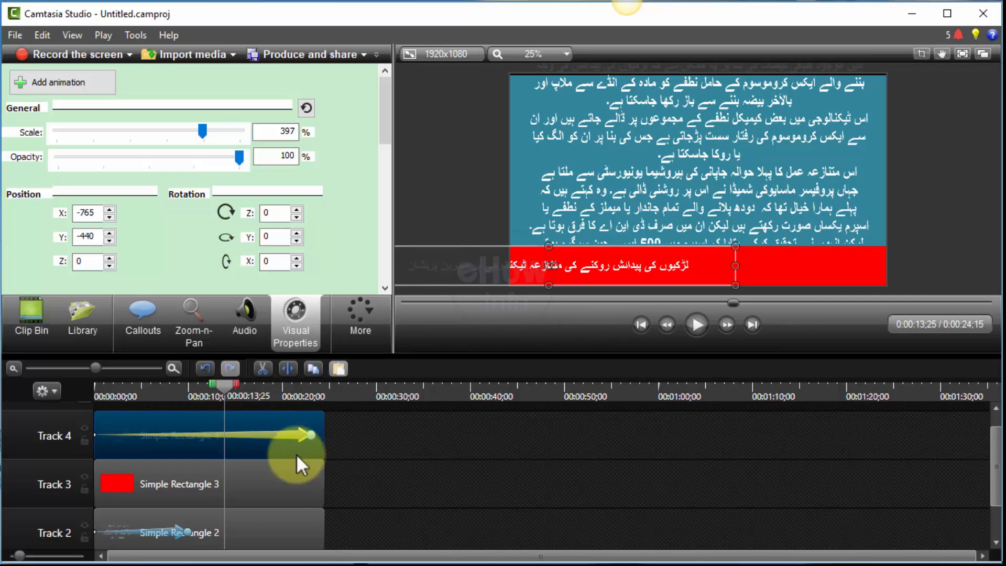
left_click(187, 533)
left_click_drag(187, 532, 320, 531)
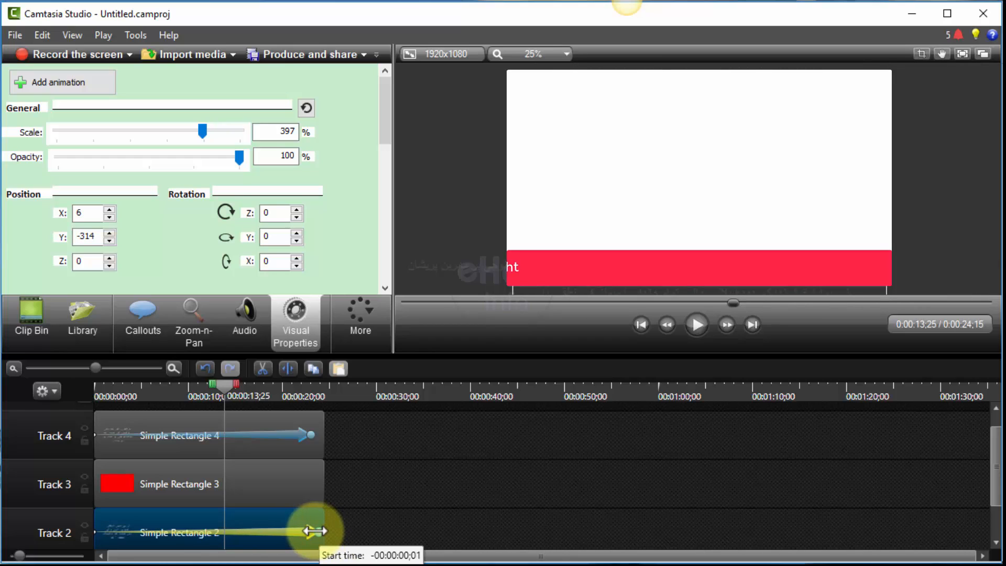
left_click_drag(314, 530, 315, 530)
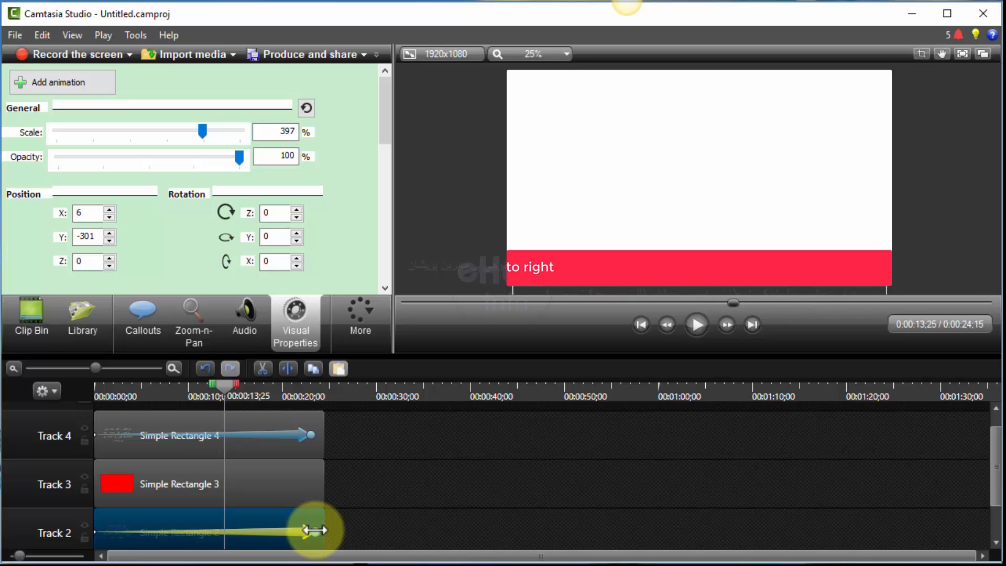
Step: Start producing the video with a watermark, choose Custom production settings and proceed to the file format selection
left_click(300, 56)
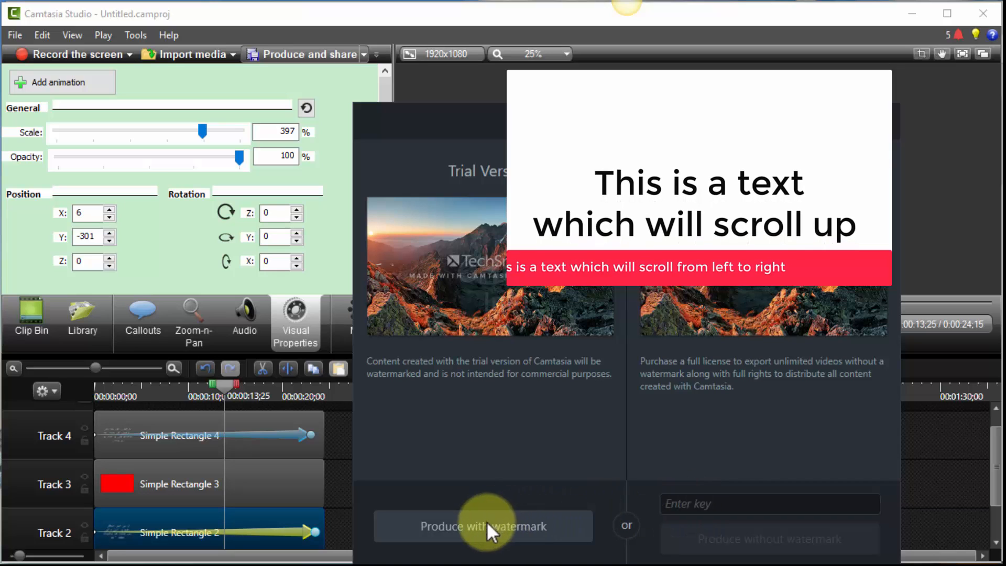
left_click(516, 527)
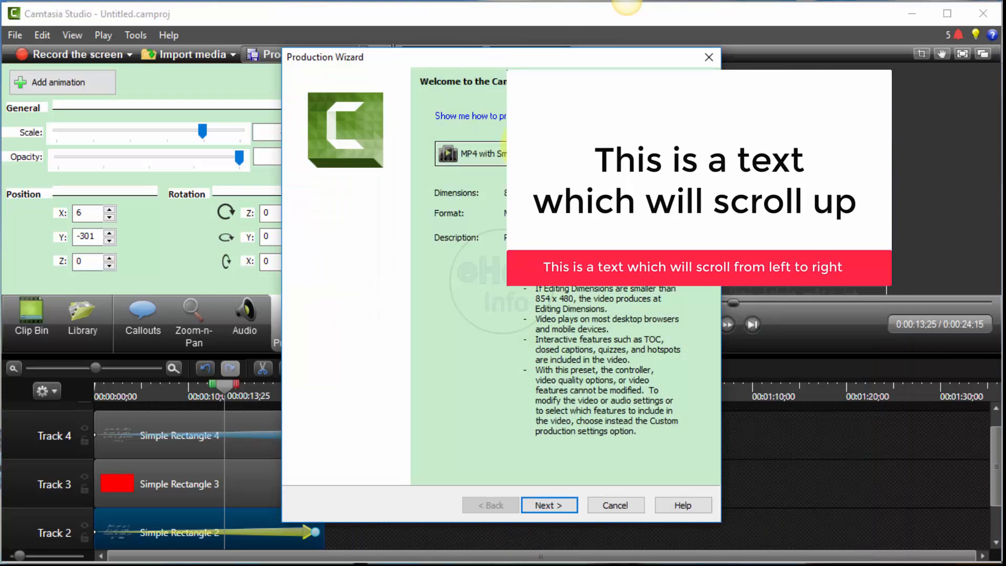
left_click(529, 149)
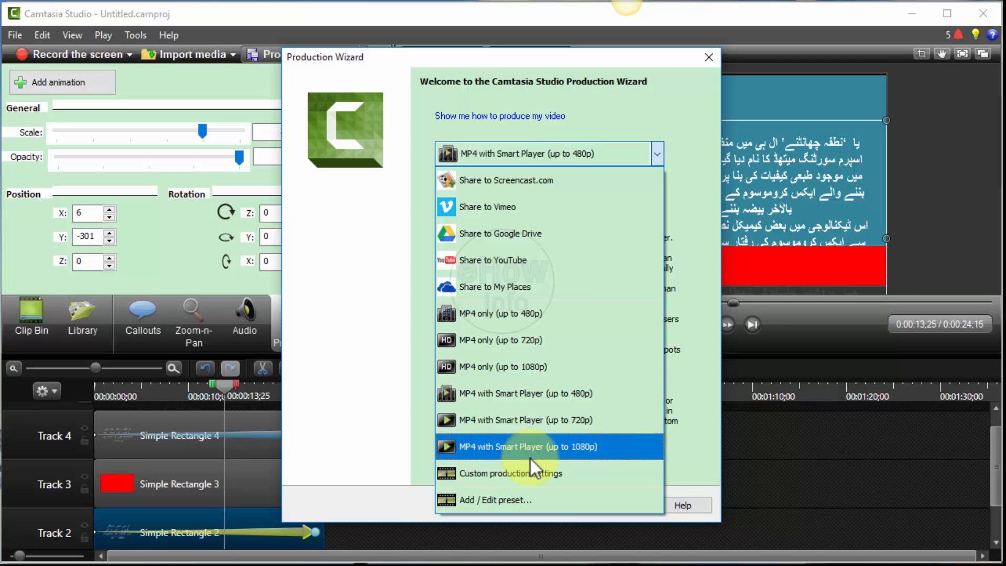
left_click(526, 473)
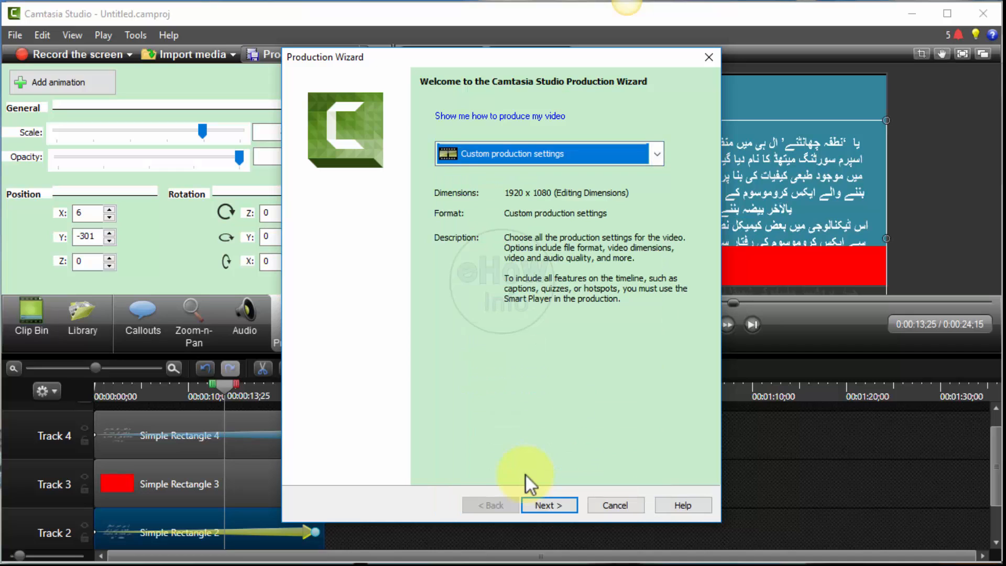
left_click(550, 504)
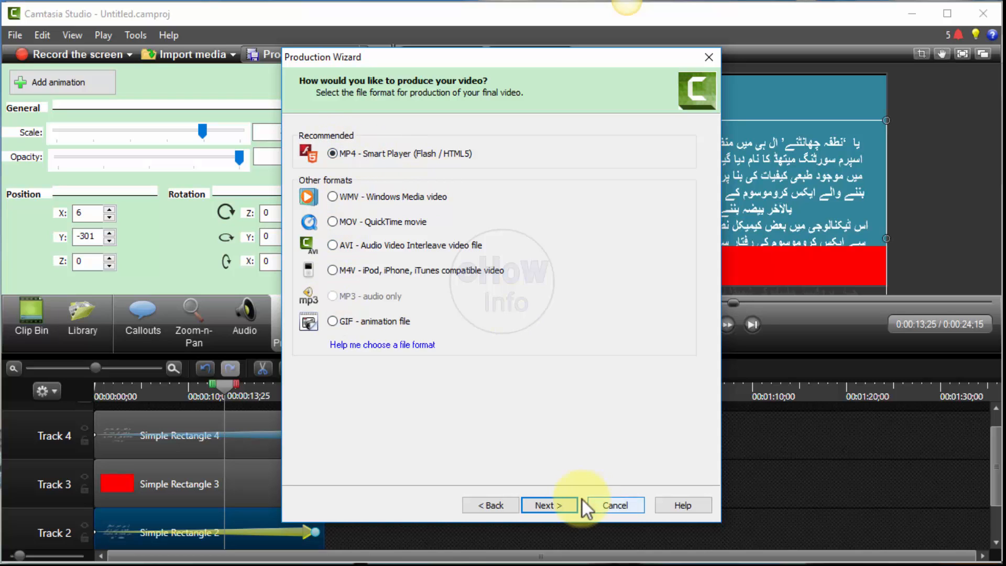
Step: Accept the MP4 - Smart Player format, turn off producing with a controller, and continue past the video options to the output settings
left_click(562, 505)
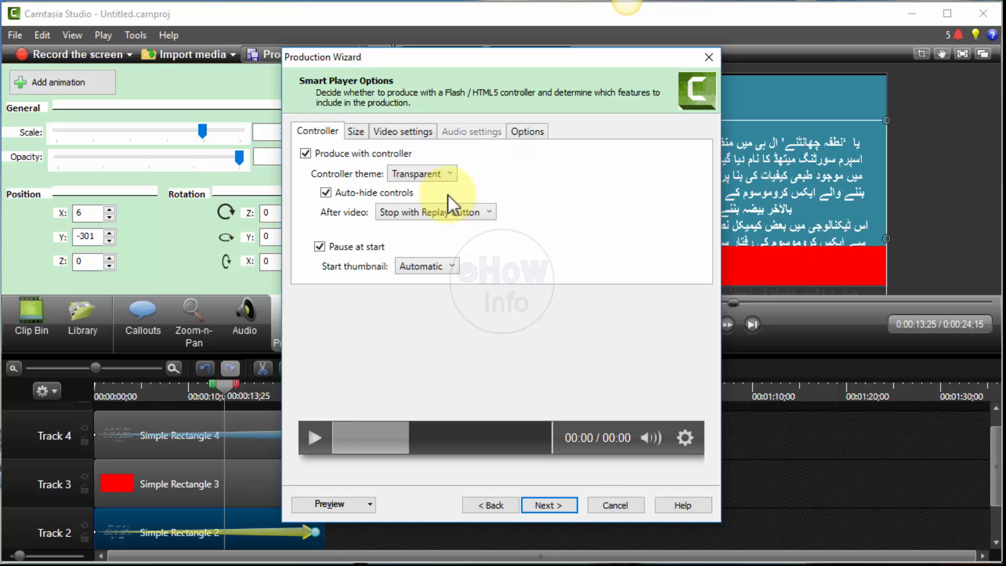
left_click(306, 154)
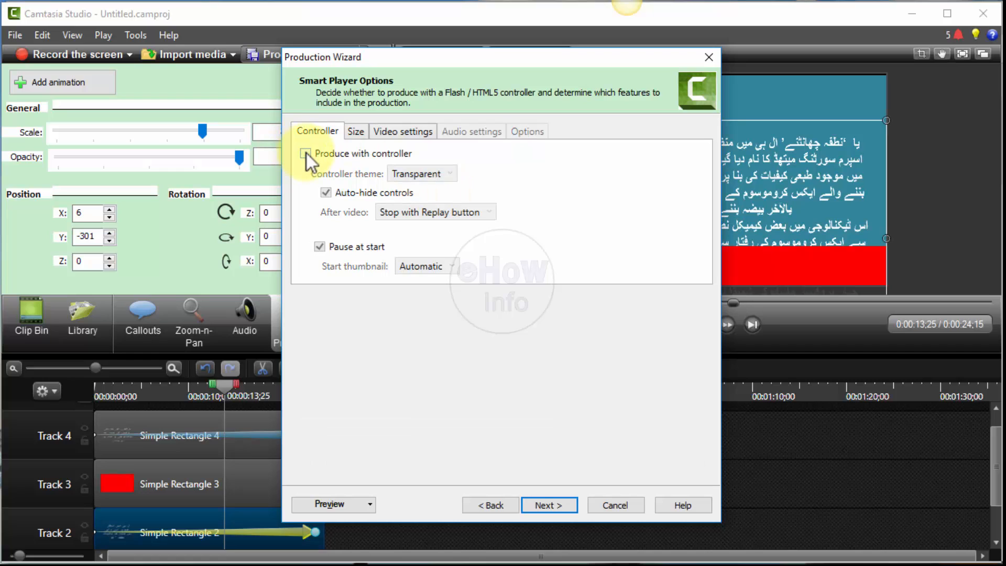
left_click(548, 505)
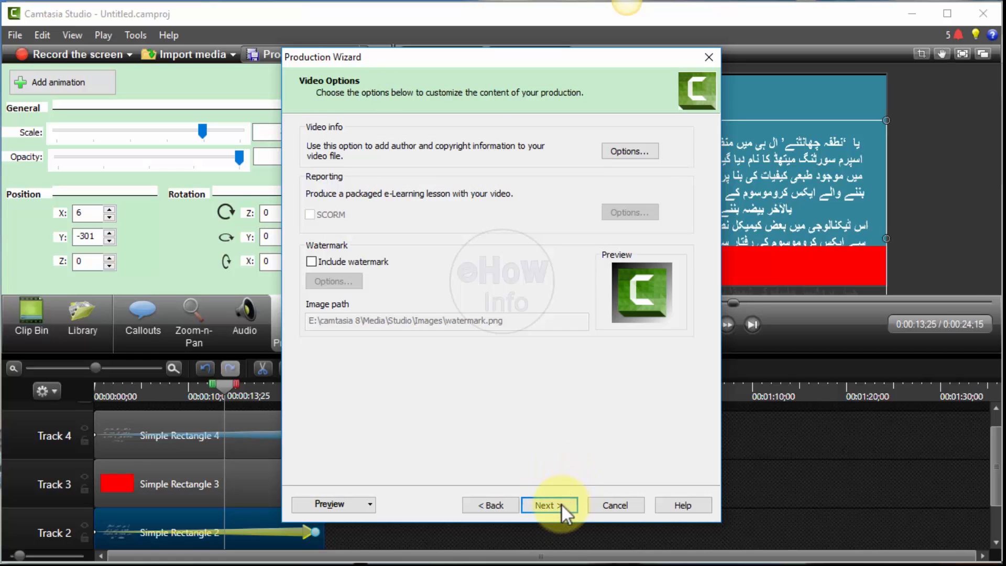
left_click(560, 504)
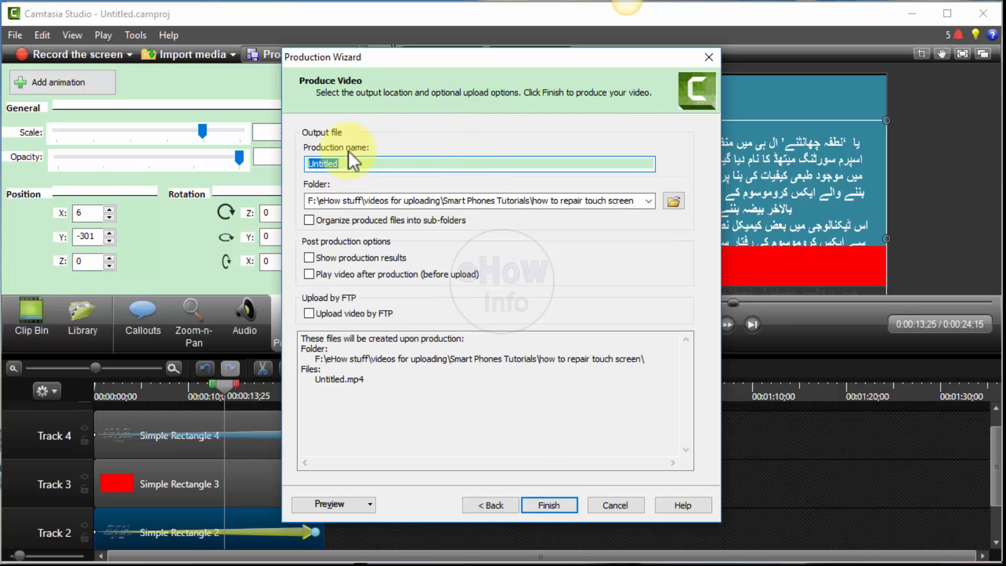
Step: Browse for the production's output location, then dismiss the file chooser and cancel the production wizard
left_click(671, 203)
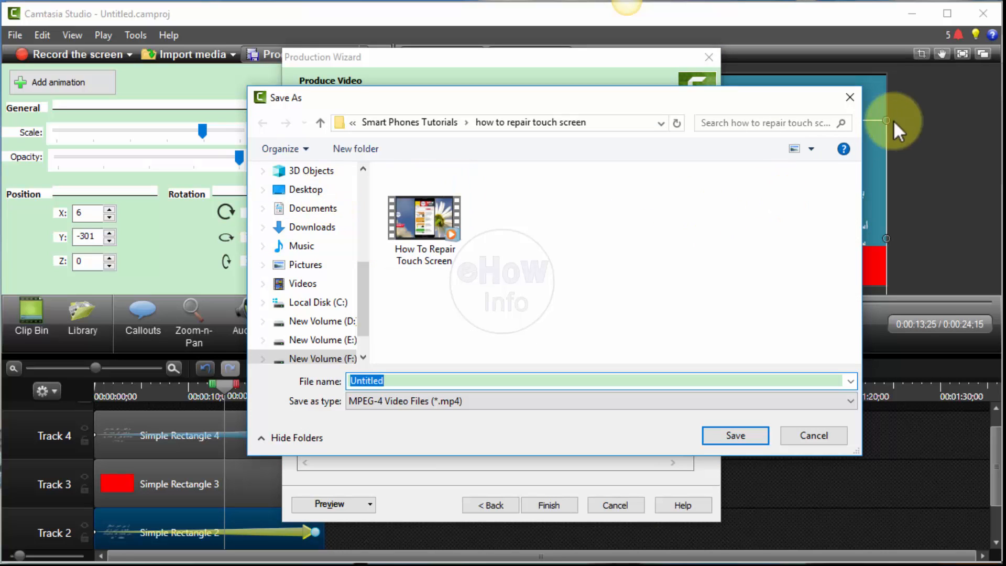
left_click(802, 437)
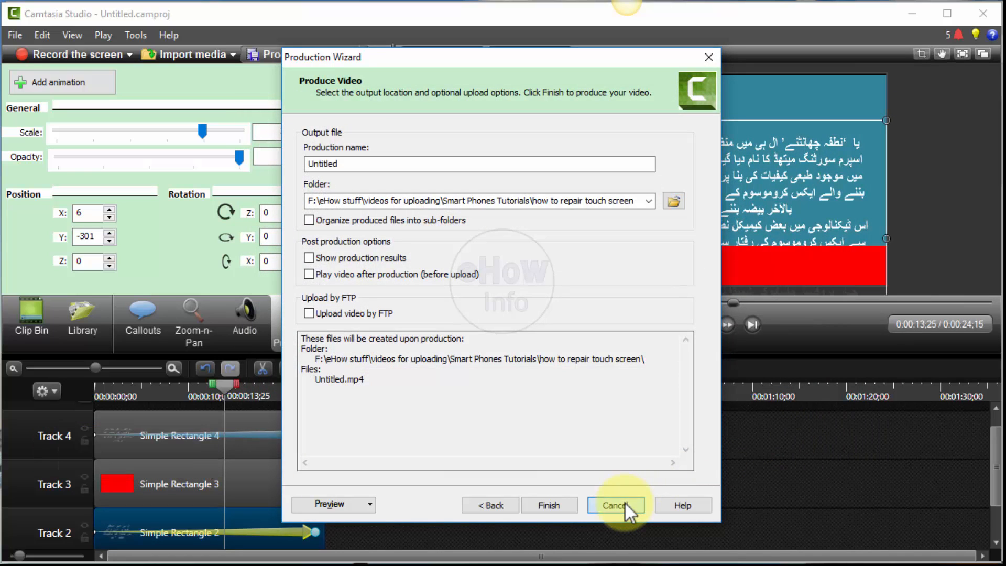
left_click(625, 501)
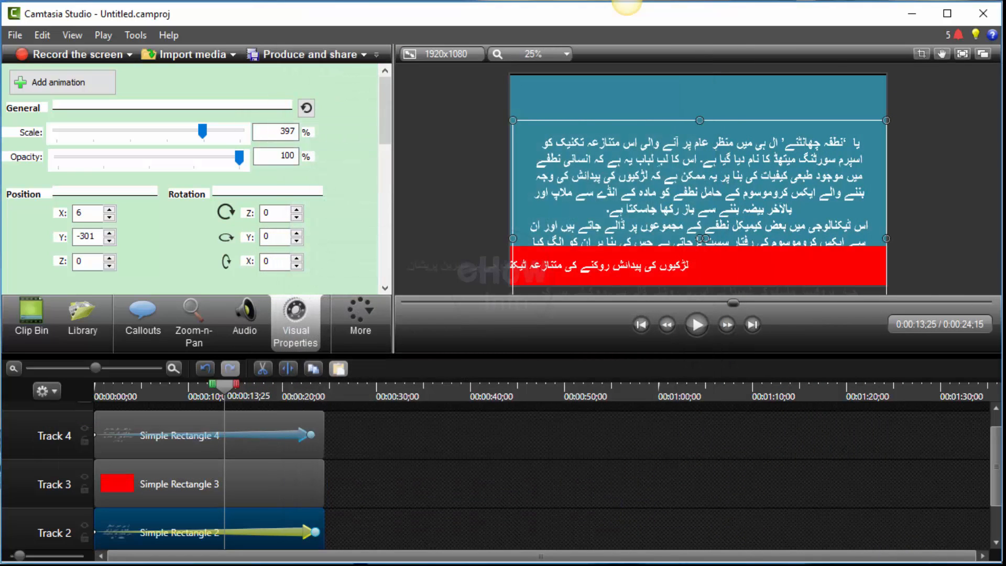